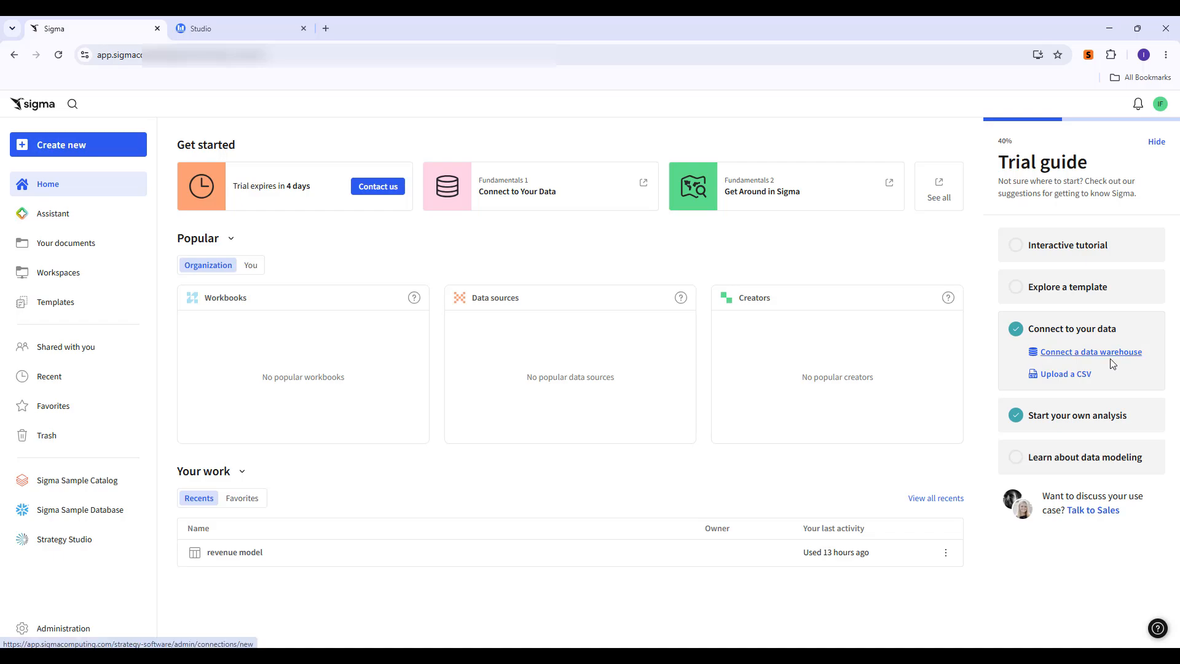
Start a new data warehouse connection named Strategy with the Starburst connection type.
click(1113, 358)
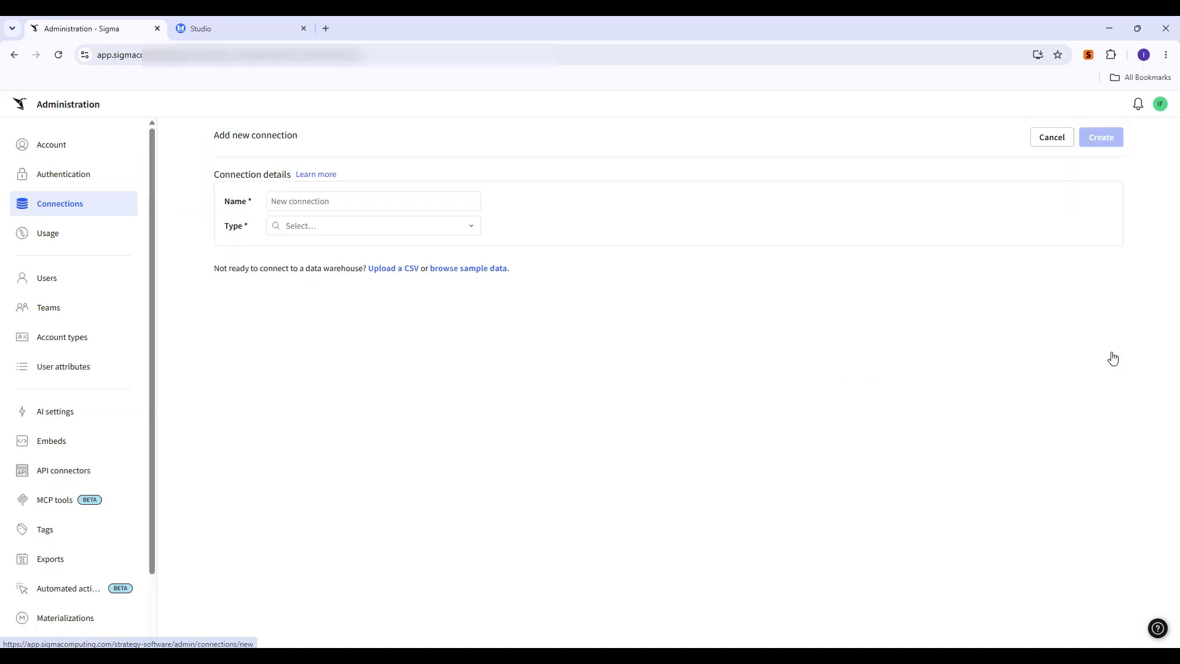
click(343, 206)
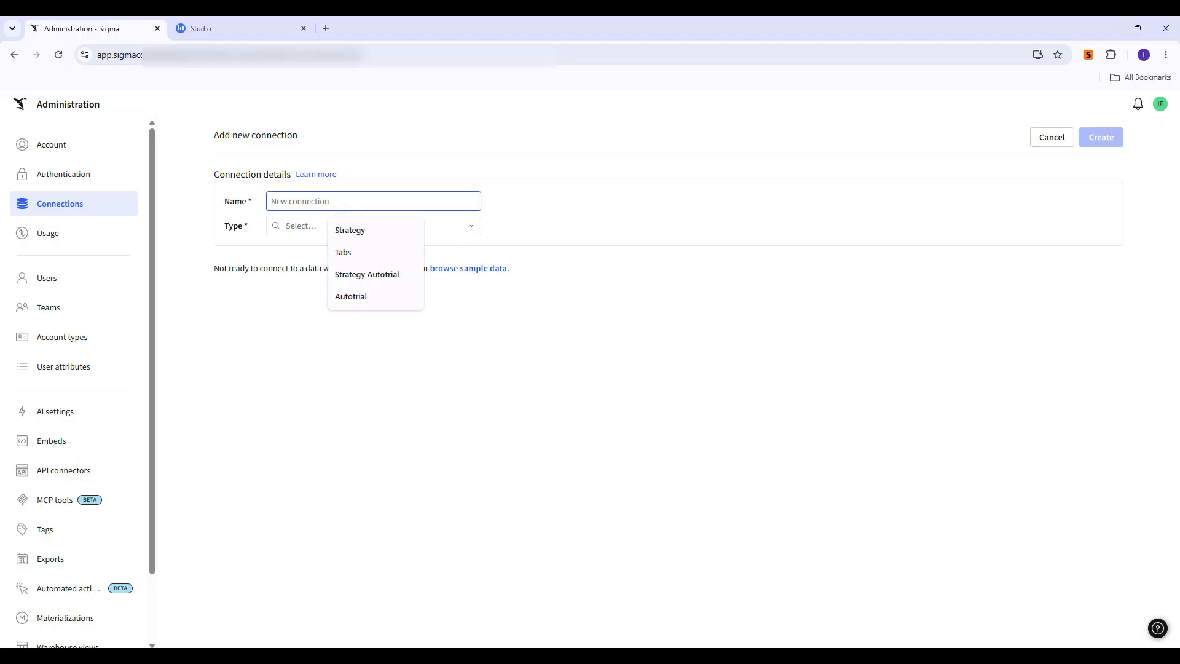
click(348, 232)
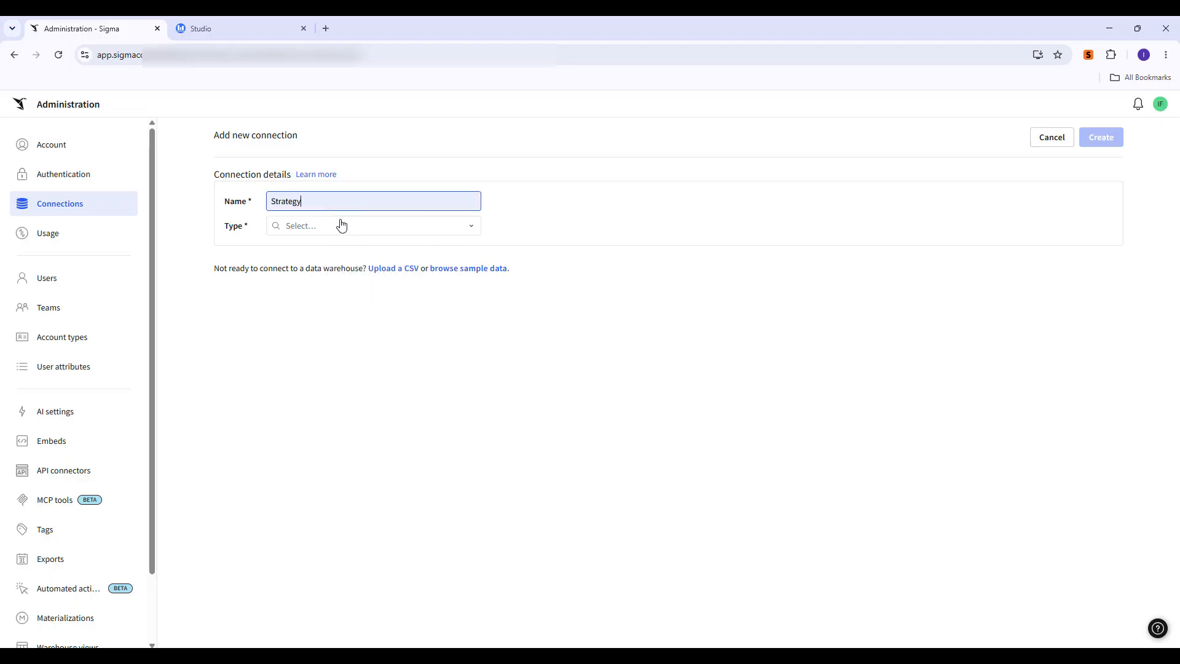
click(342, 224)
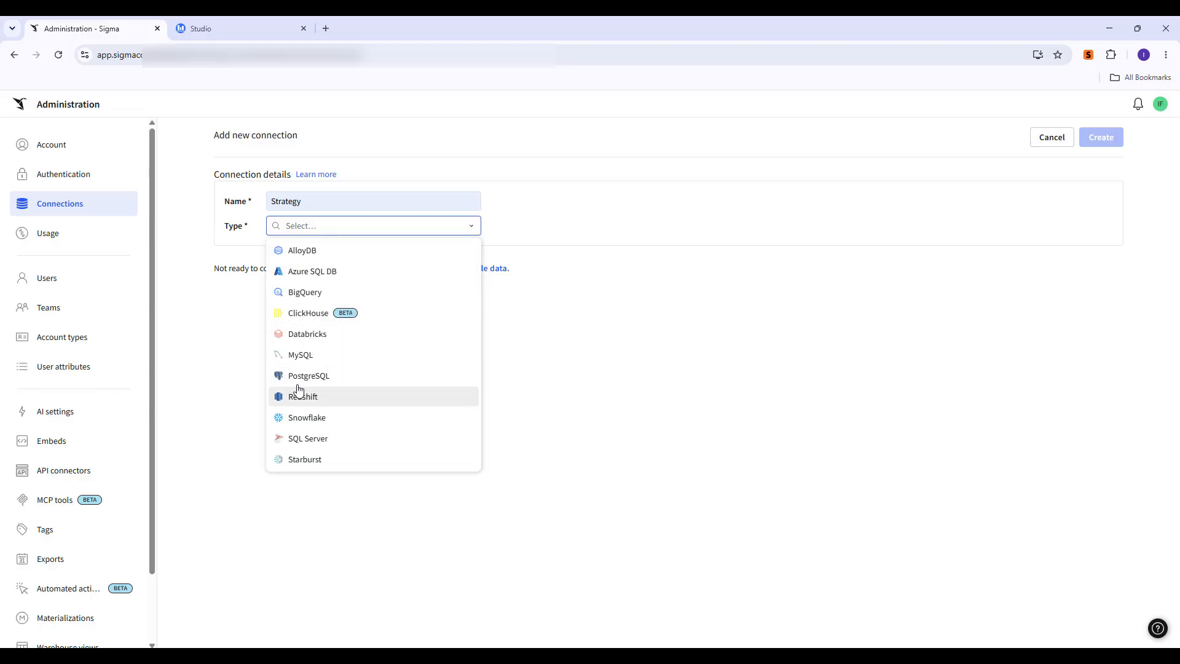
click(342, 460)
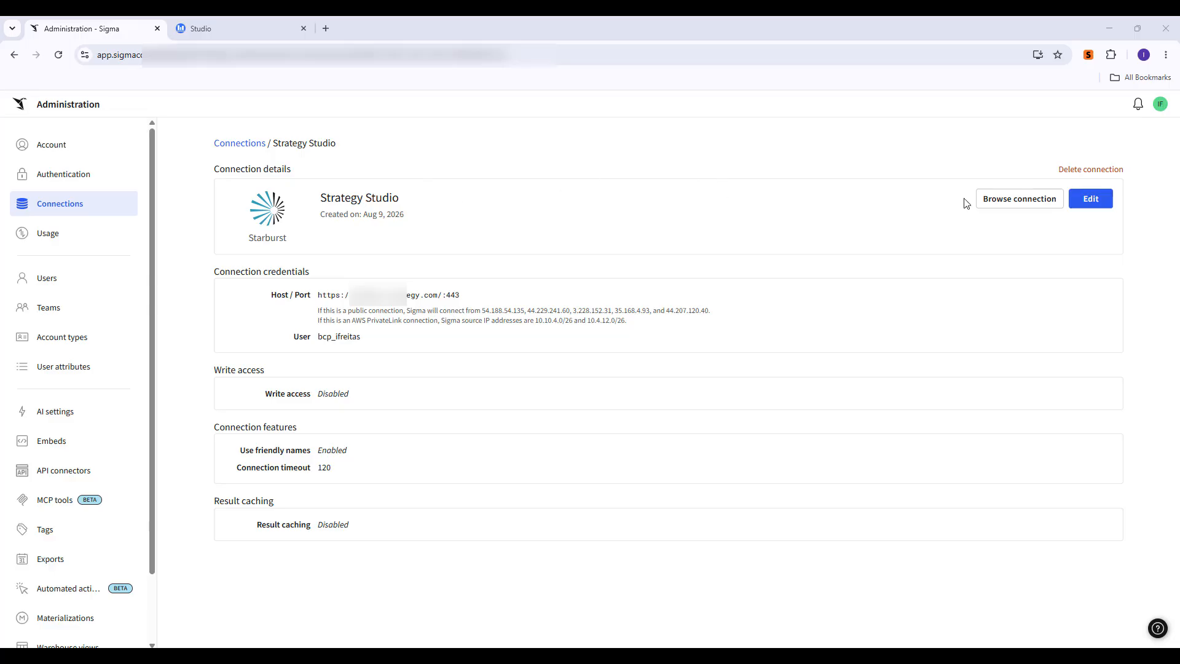
Browse the Strategy Studio connection and open the revenue model table under sql > test.
click(998, 200)
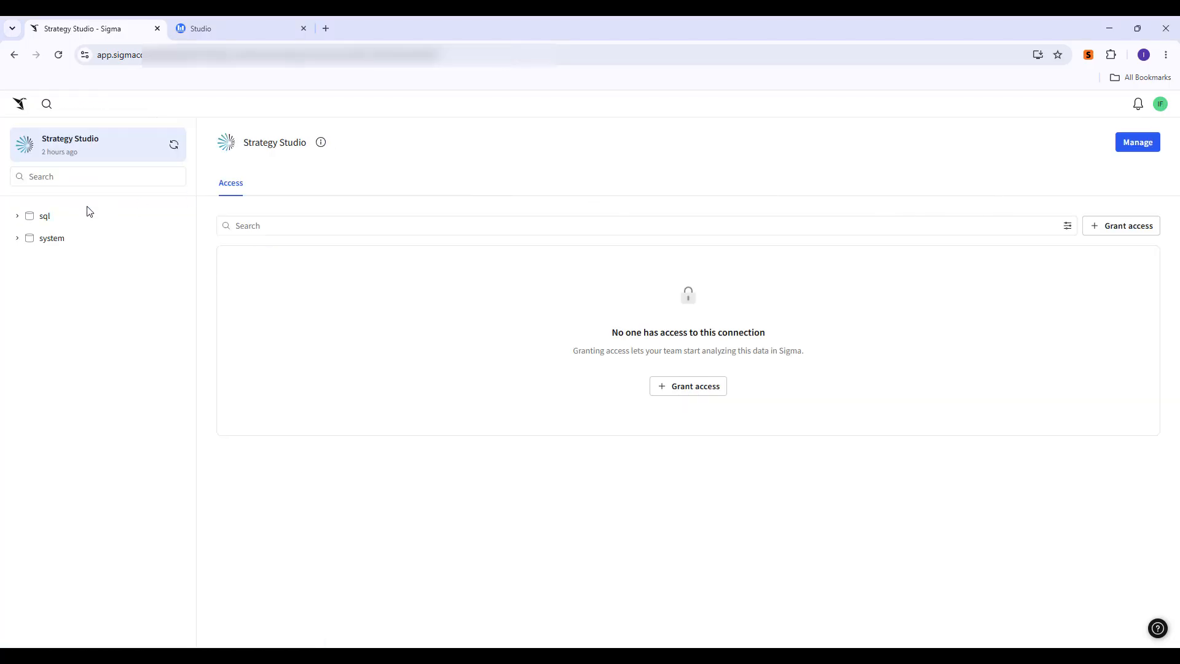
click(17, 216)
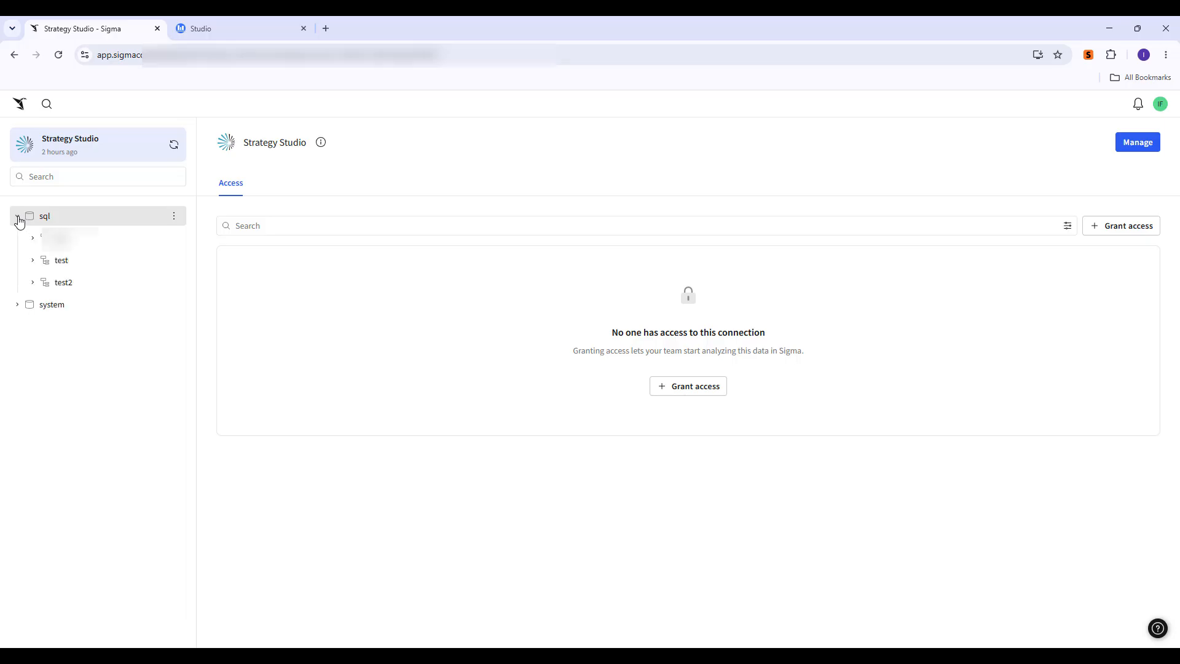
click(34, 262)
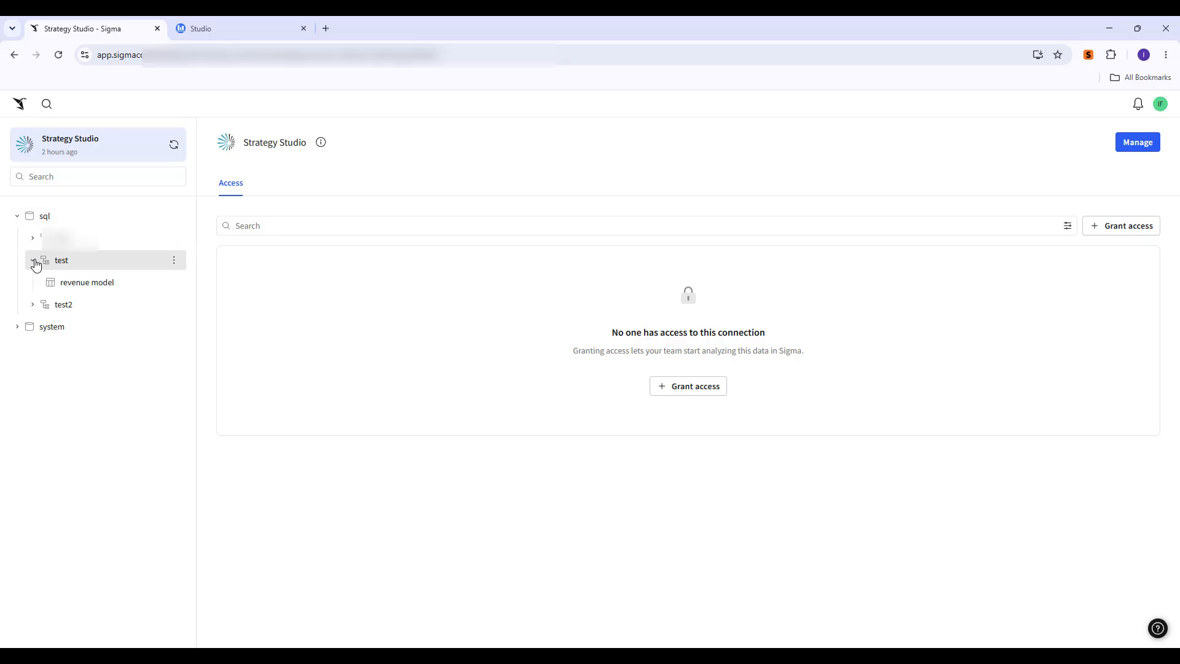
click(97, 286)
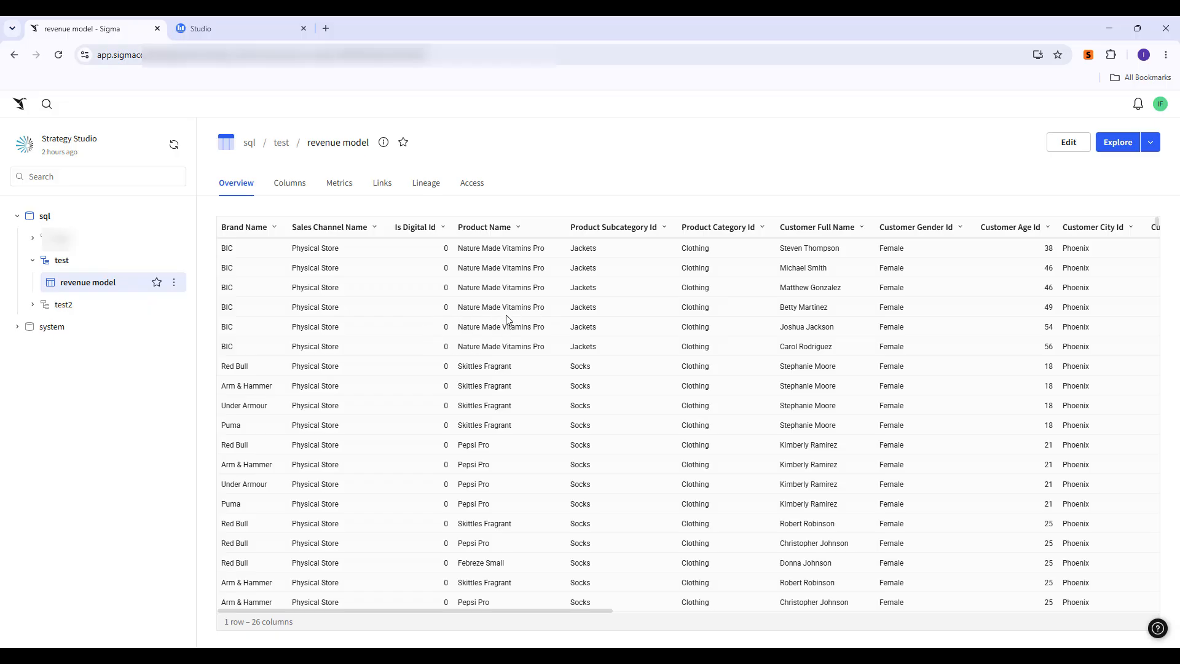
Switch to the Studio tab to review the Revenue Model, then return to Sigma.
click(250, 30)
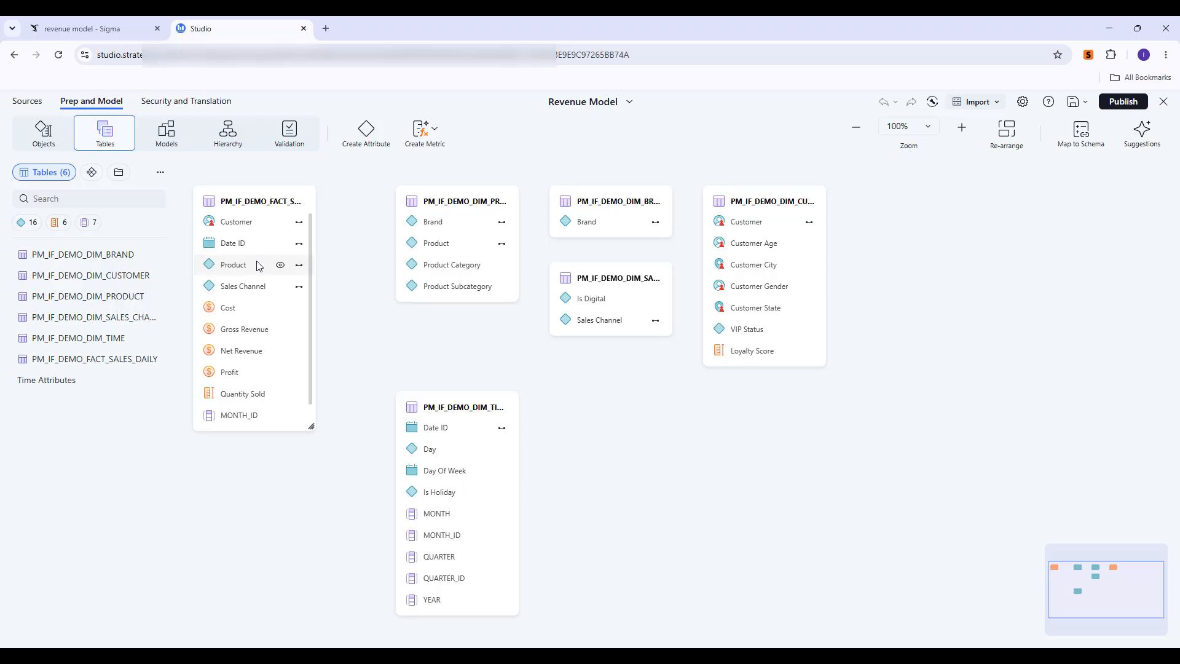
click(104, 28)
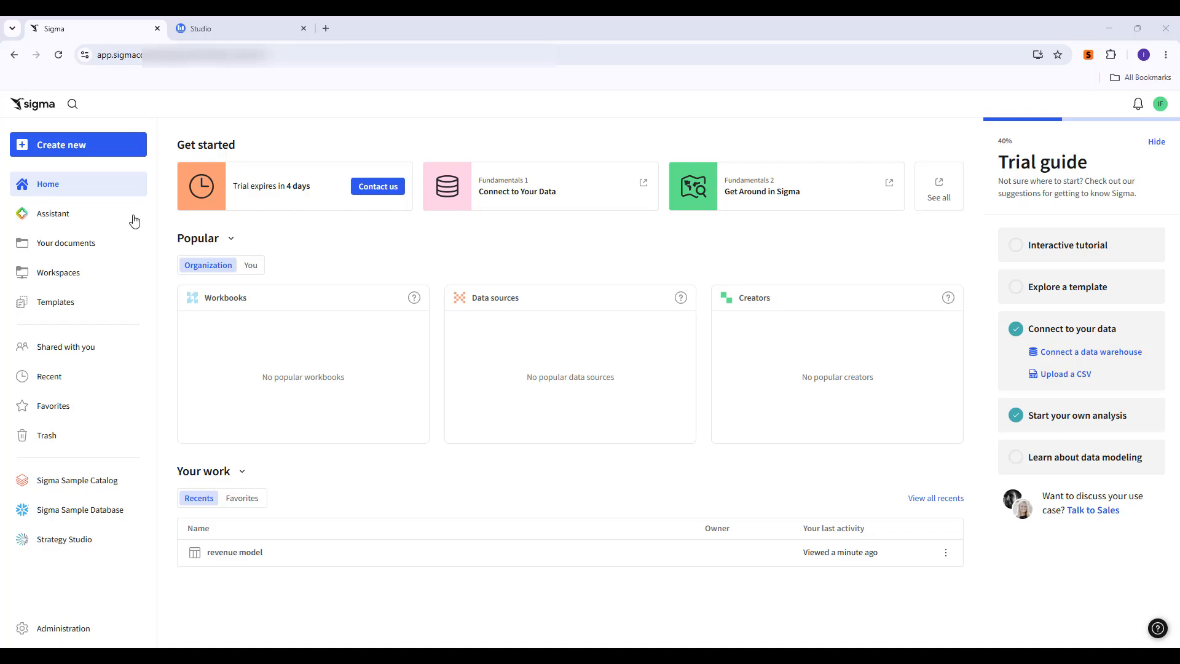
Create a new workbook.
click(111, 222)
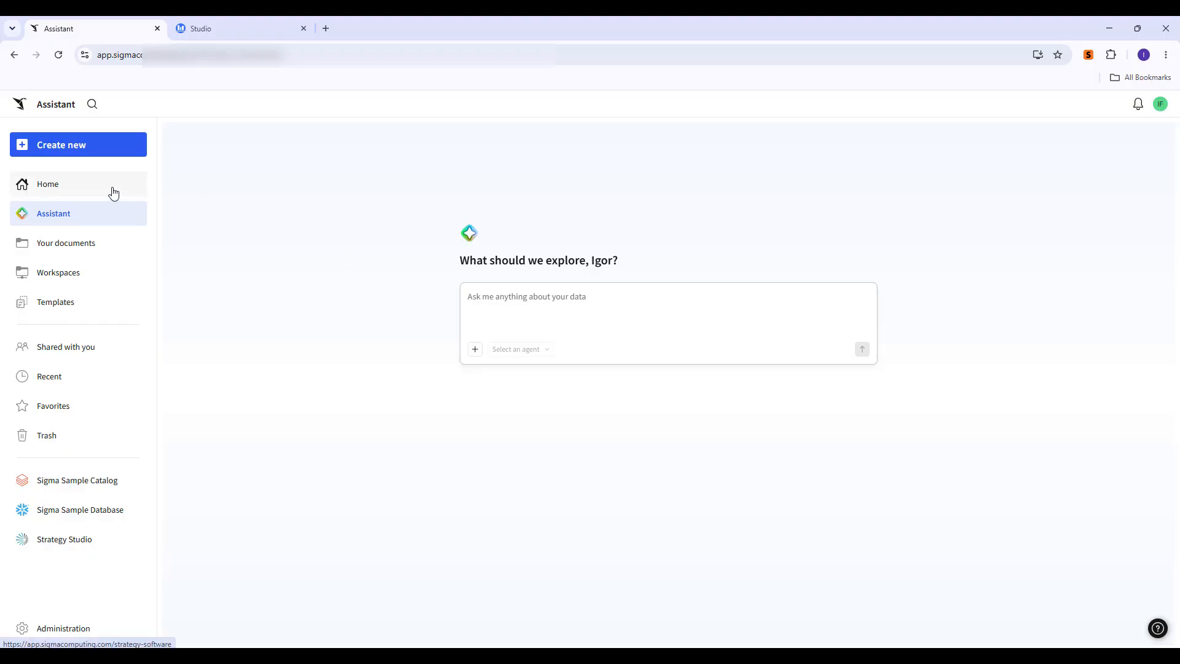
click(88, 147)
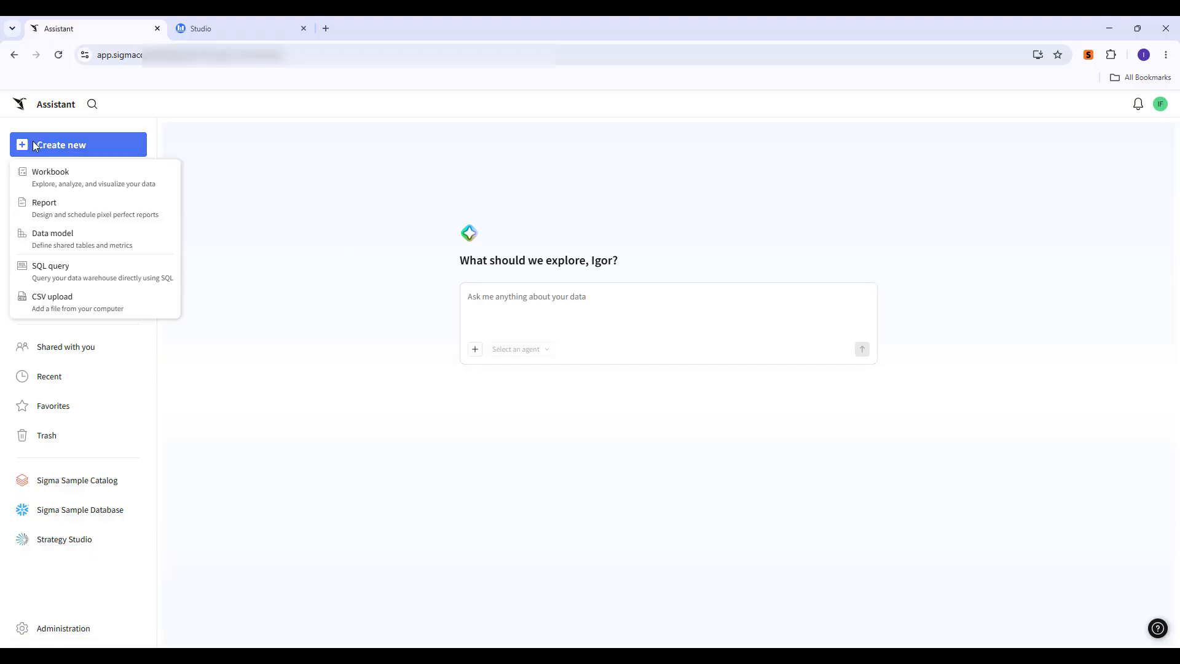
click(99, 181)
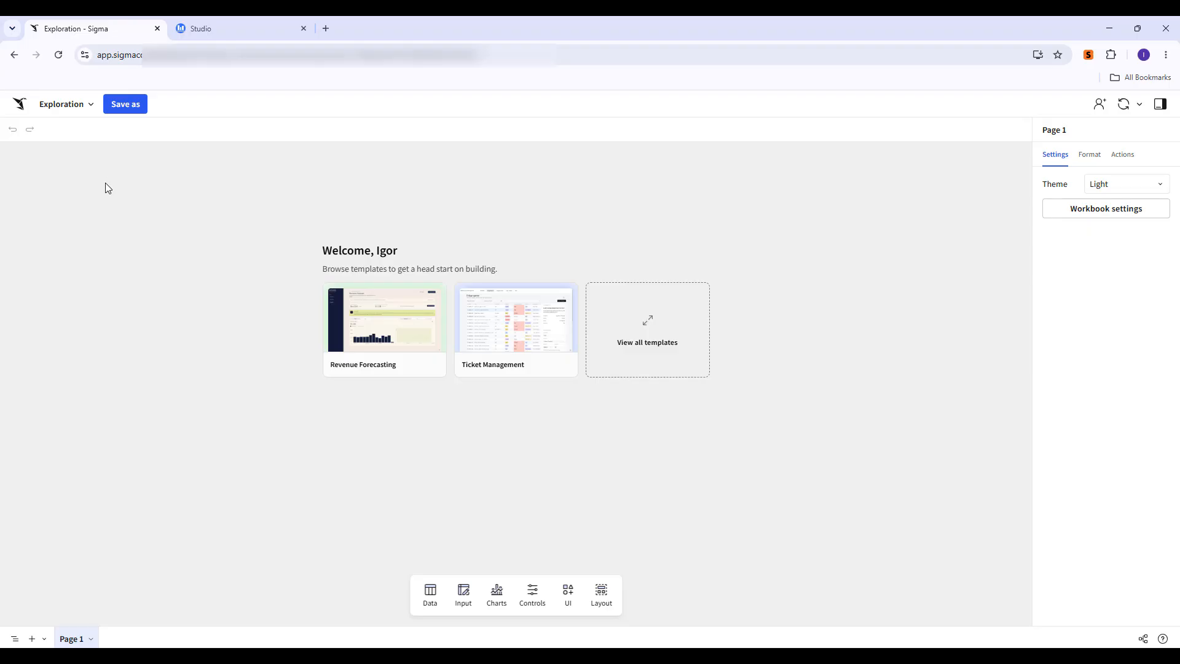
Add a table element using the revenue model data source.
click(431, 593)
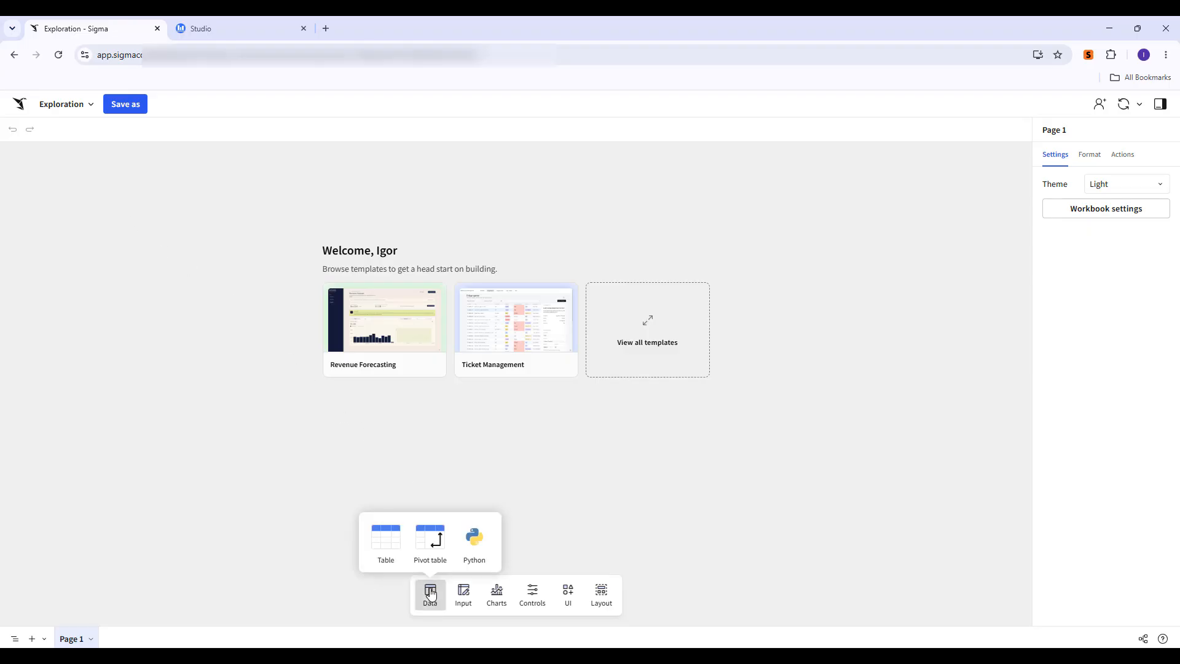
click(393, 536)
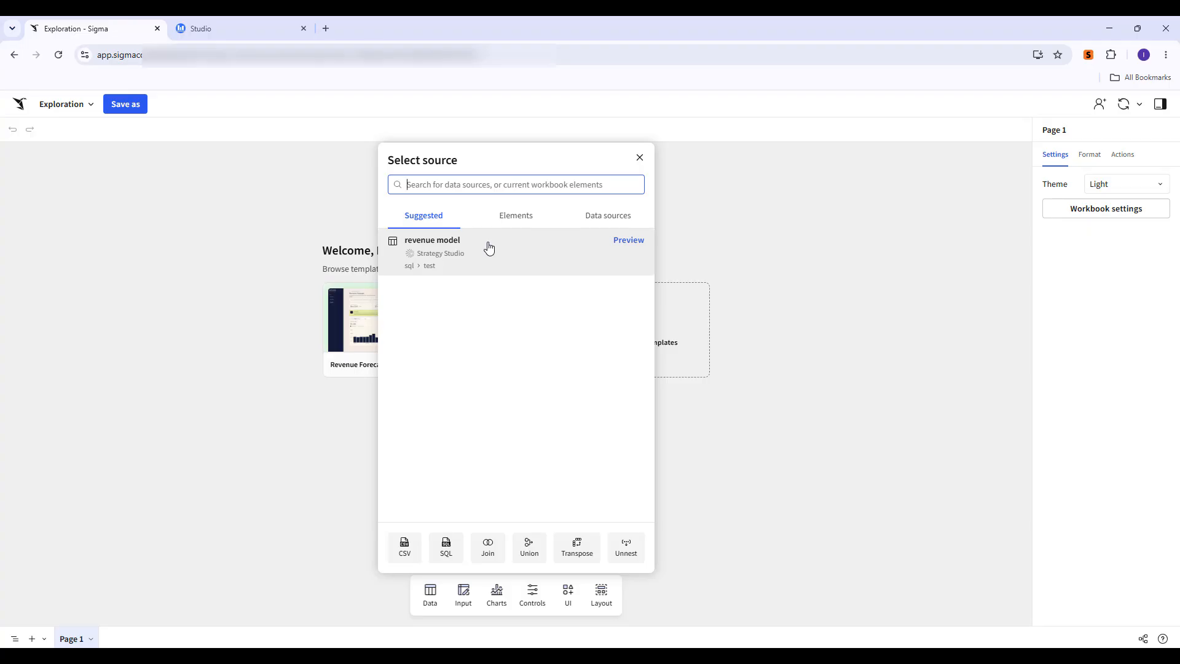
click(488, 249)
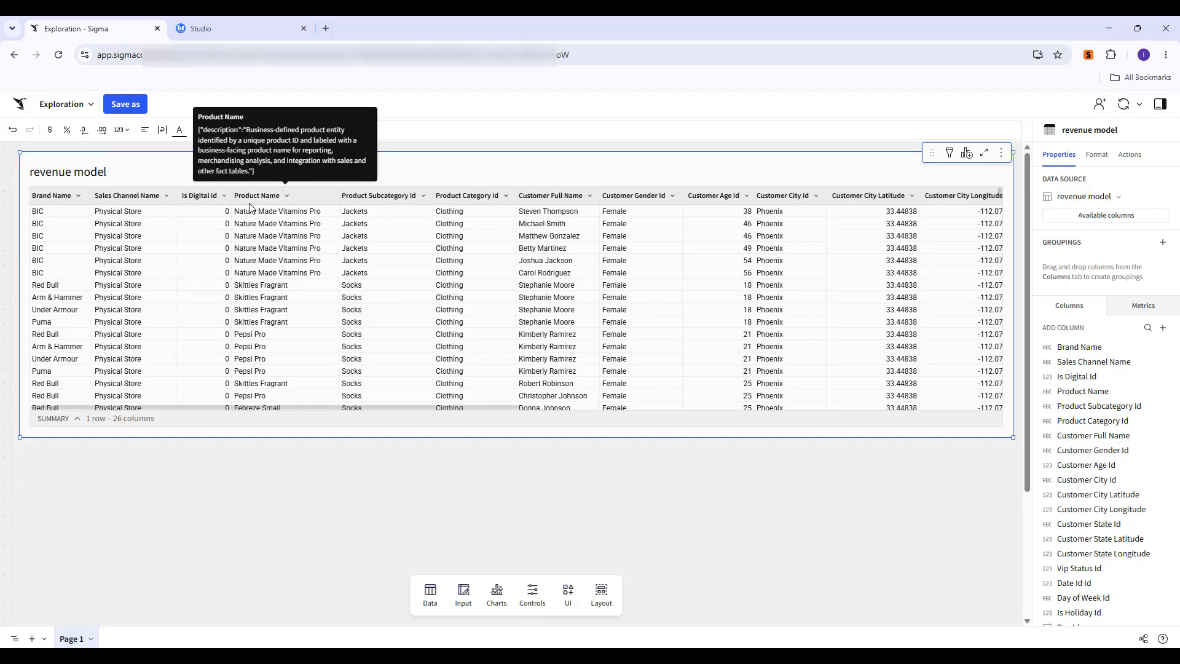
Create a child bar chart from the revenue model table.
mouse_move(967, 178)
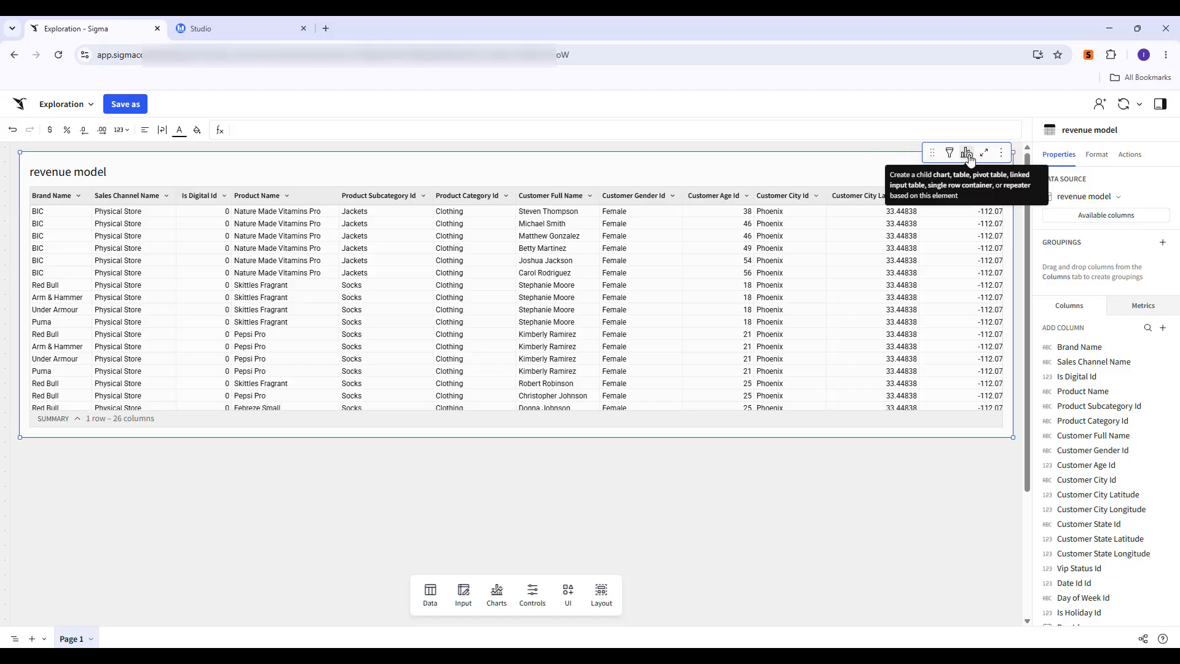
click(967, 154)
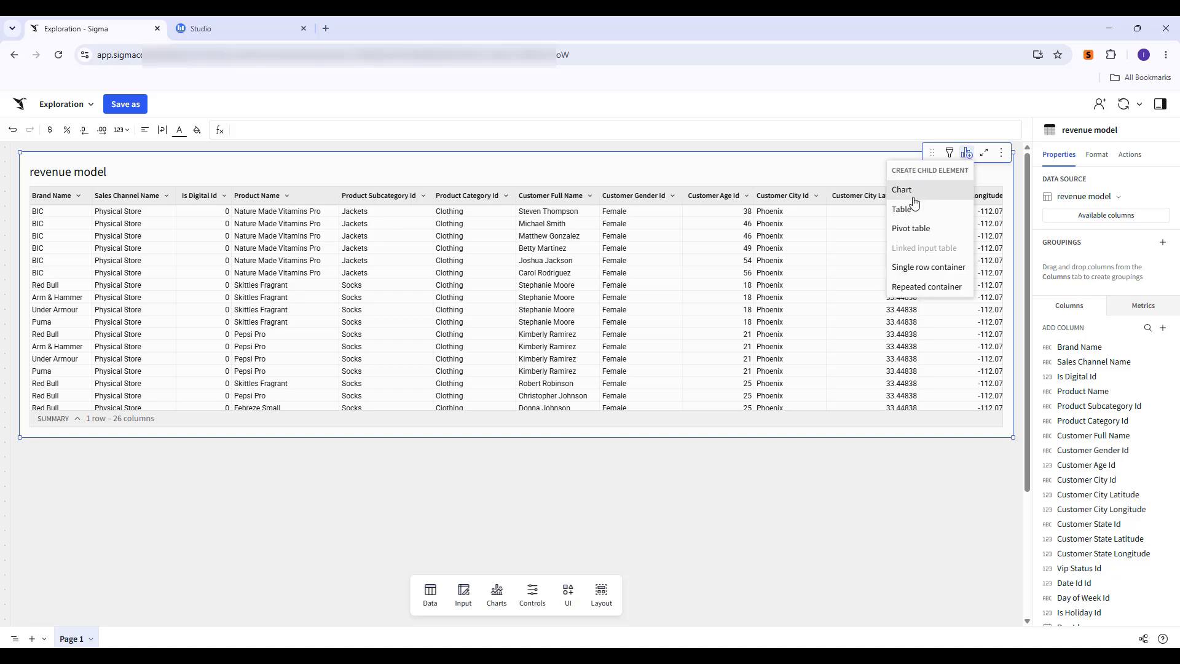
click(911, 191)
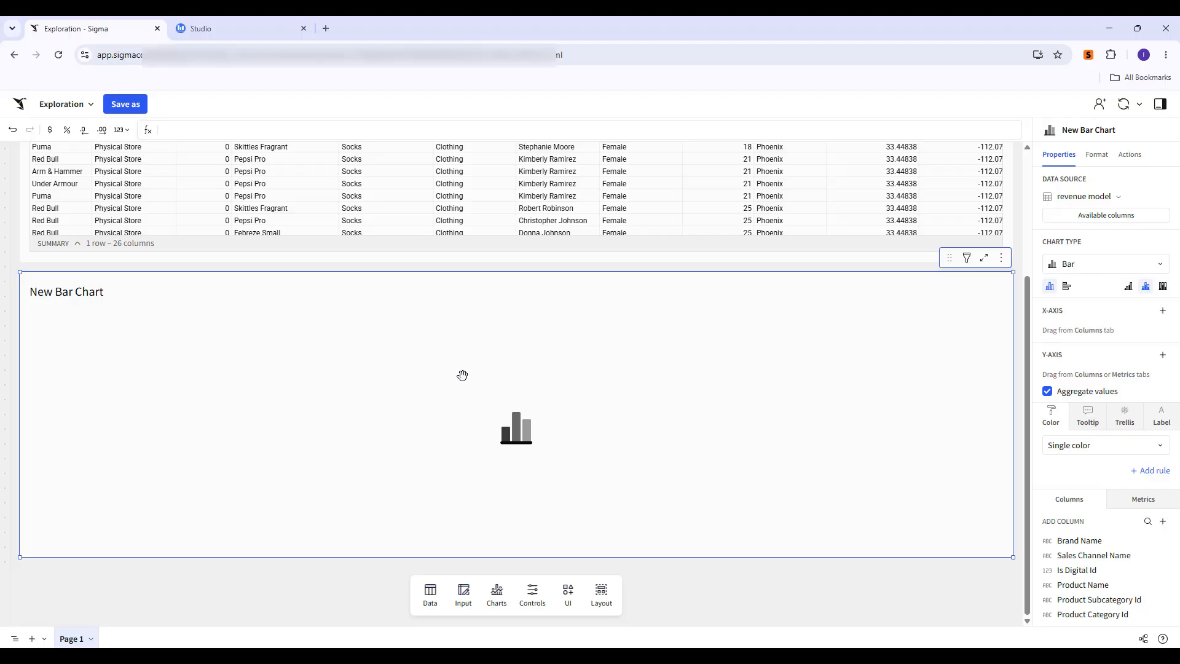
click(1075, 265)
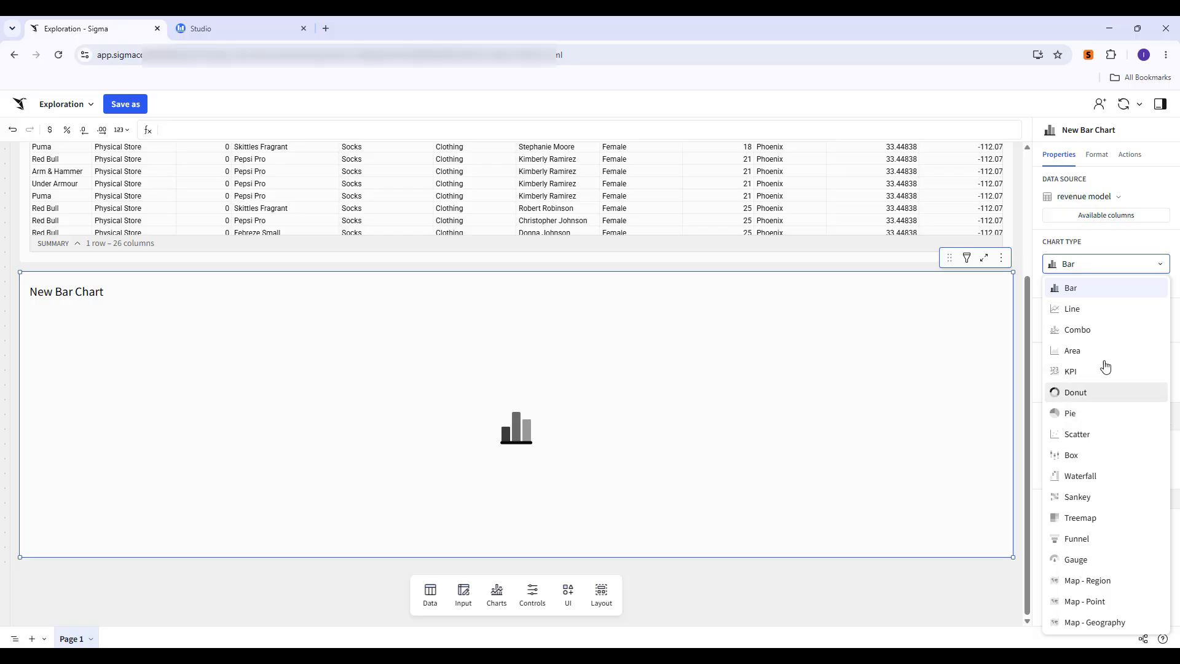
click(974, 341)
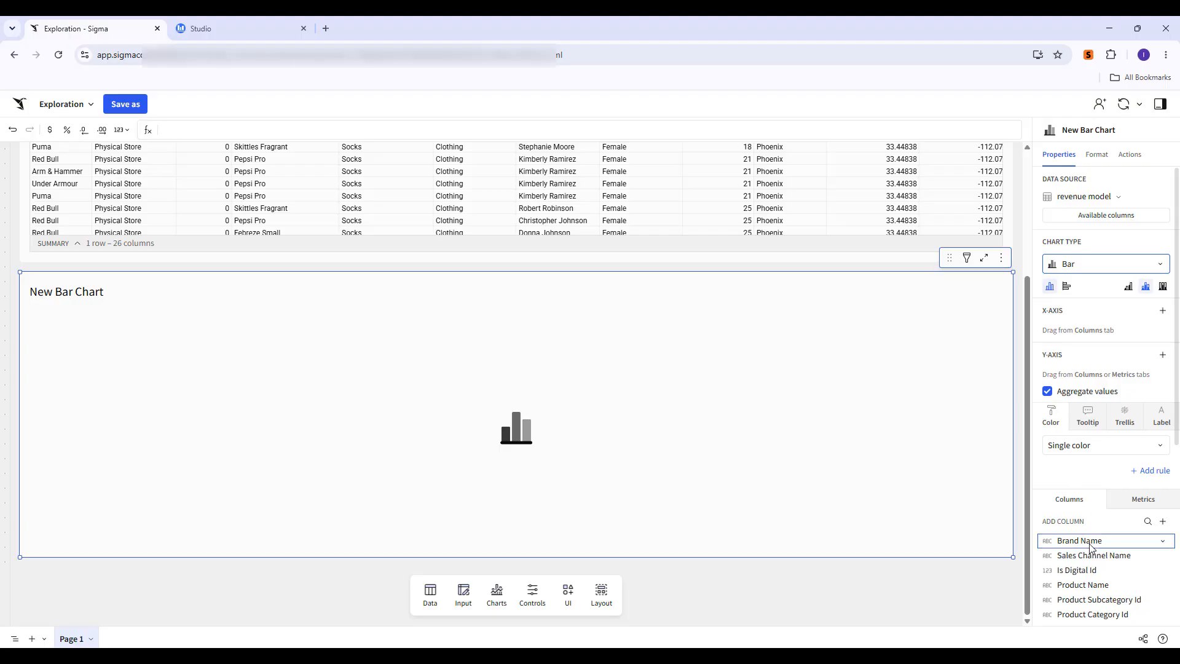
Put Brand Name on the chart's X-axis and Net Revenue on its Y-axis.
drag(1091, 547, 1101, 318)
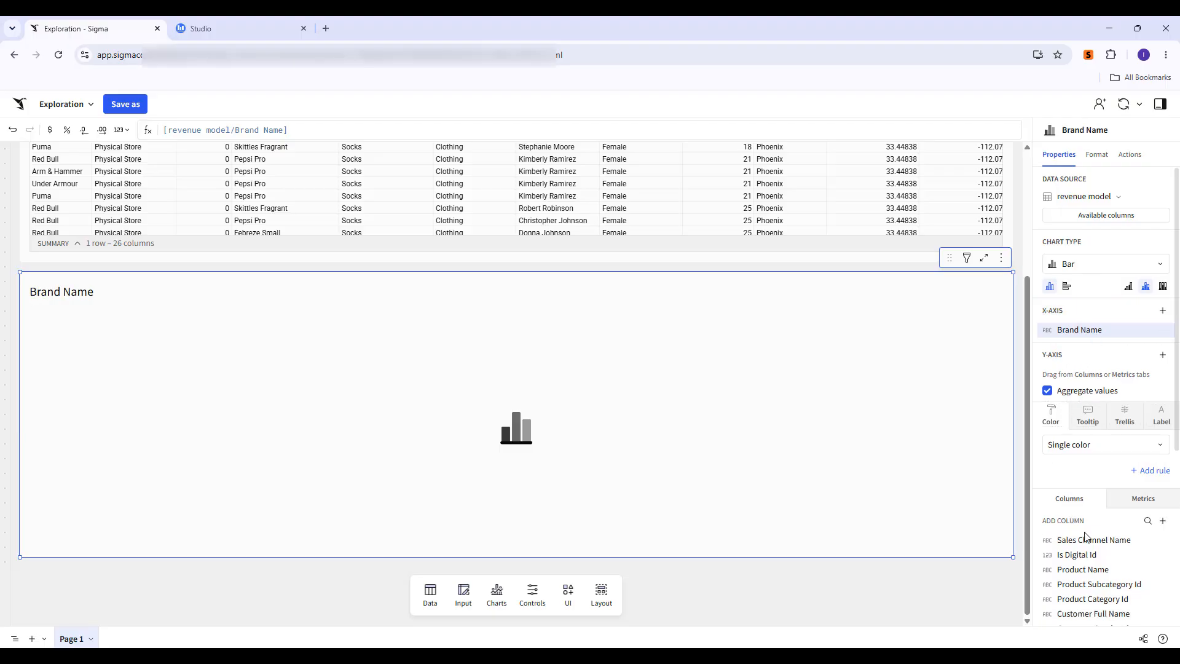
scroll(1088, 544, down, 2)
scroll(1091, 552, down, 3)
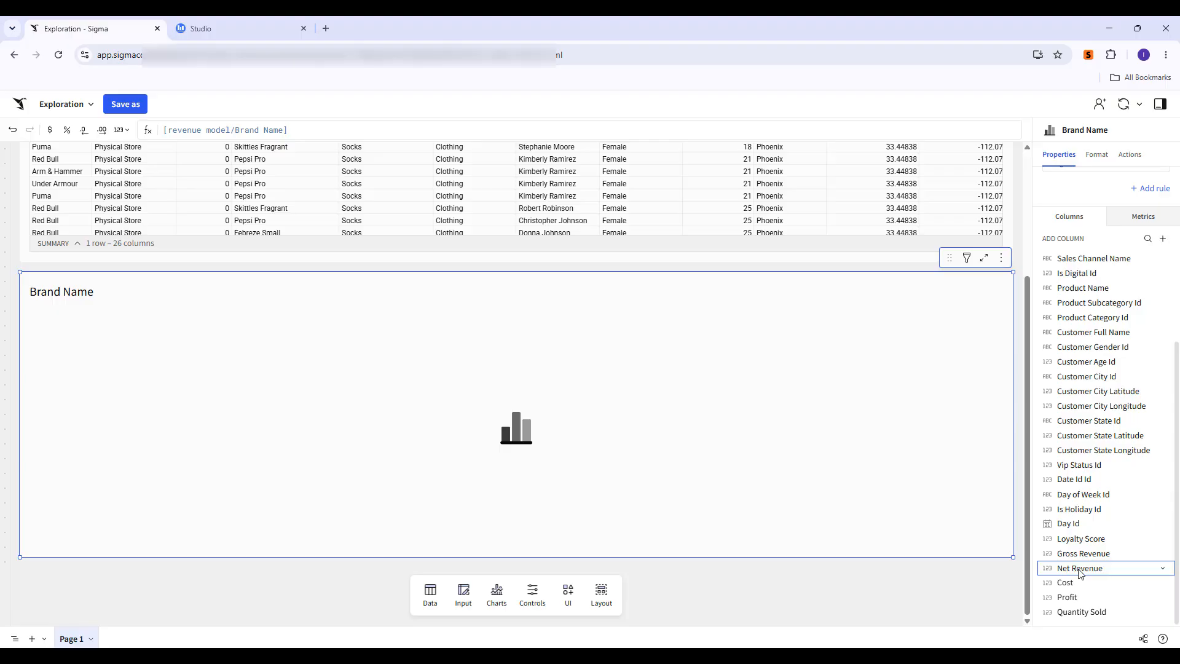
drag(1079, 573, 1074, 328)
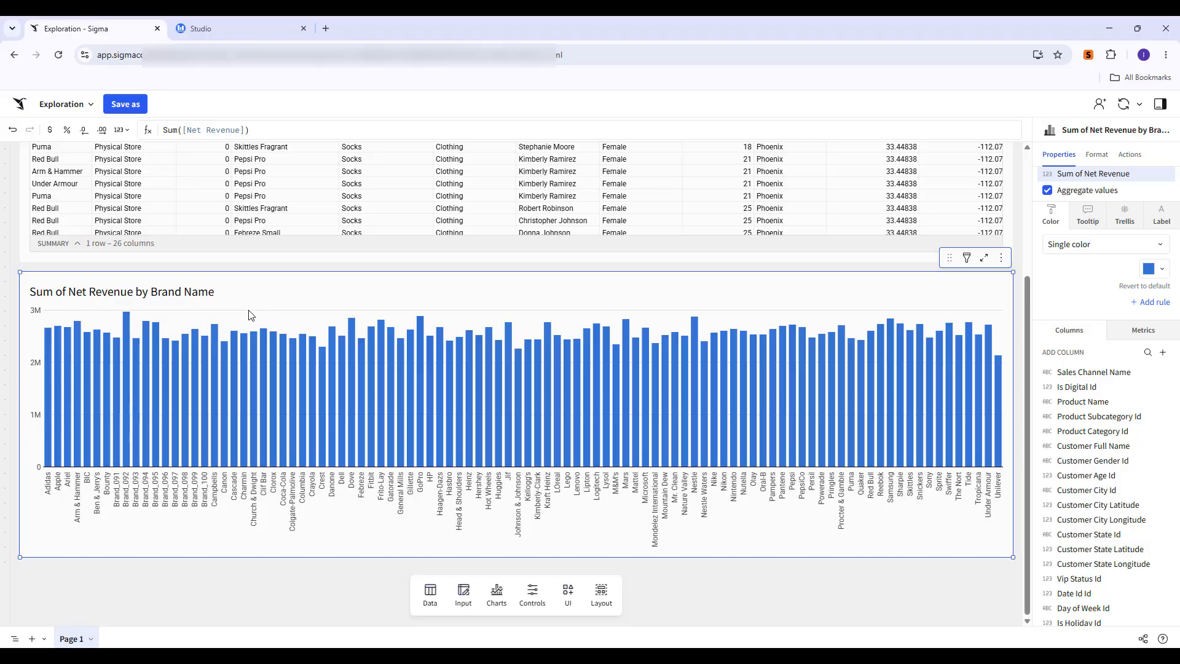
Format the net revenue values as currency.
mouse_move(245, 351)
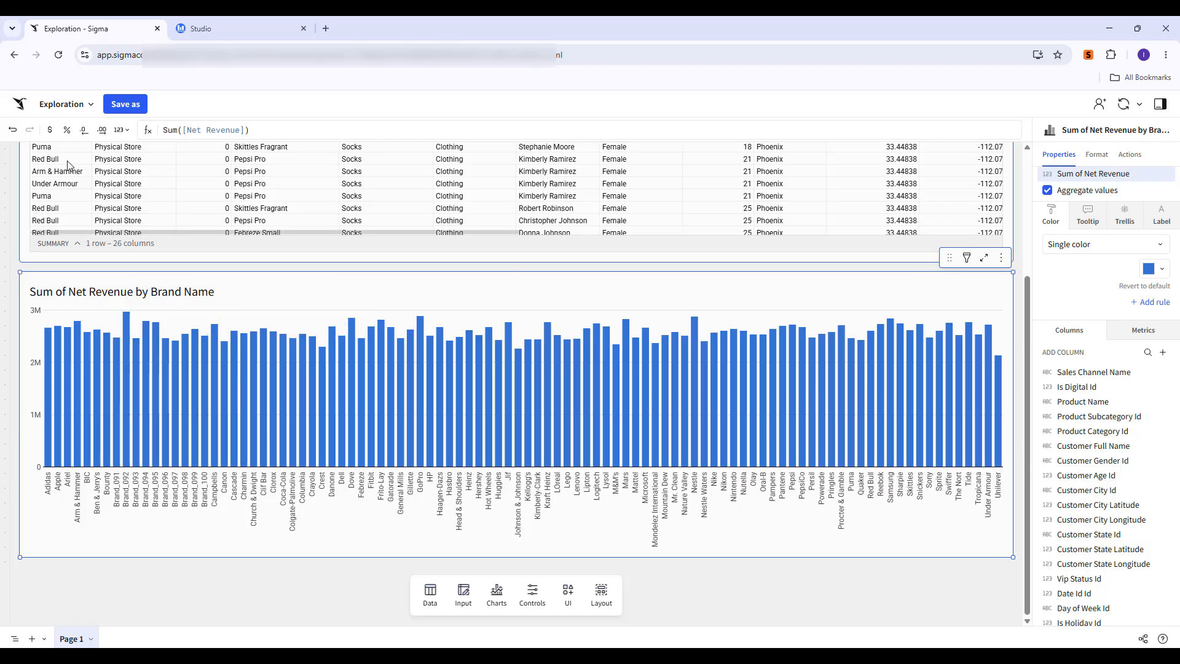
click(50, 131)
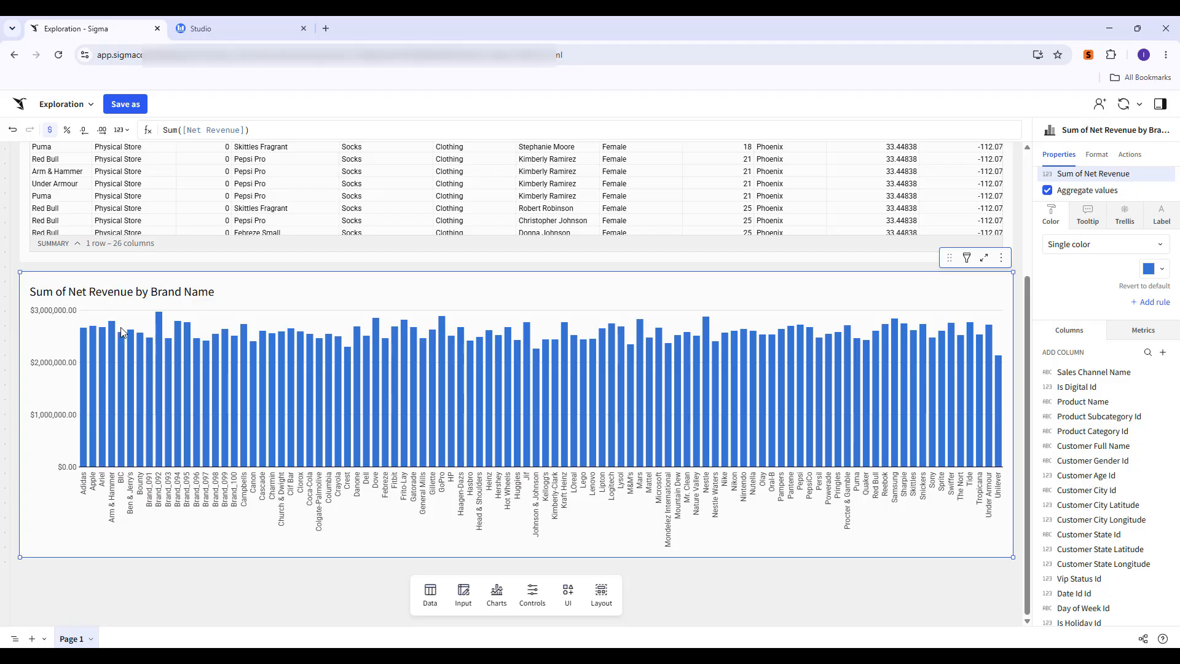
Sort the chart's x-axis by Sum of Net Revenue.
mouse_move(187, 349)
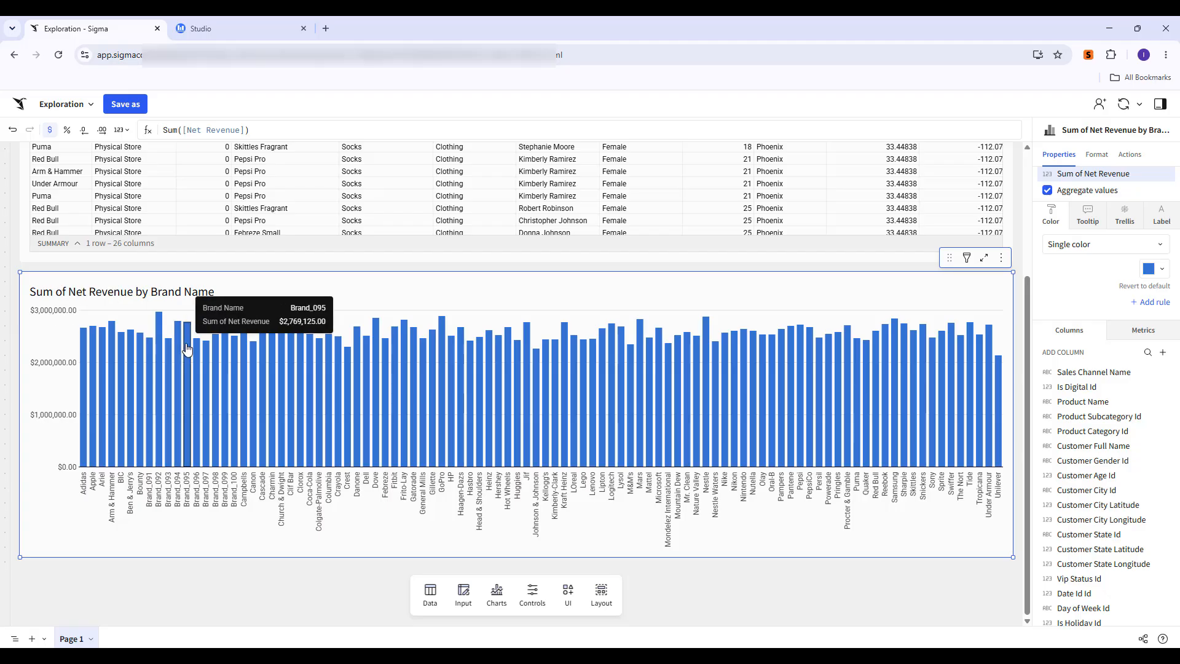
right_click(320, 332)
mouse_move(343, 335)
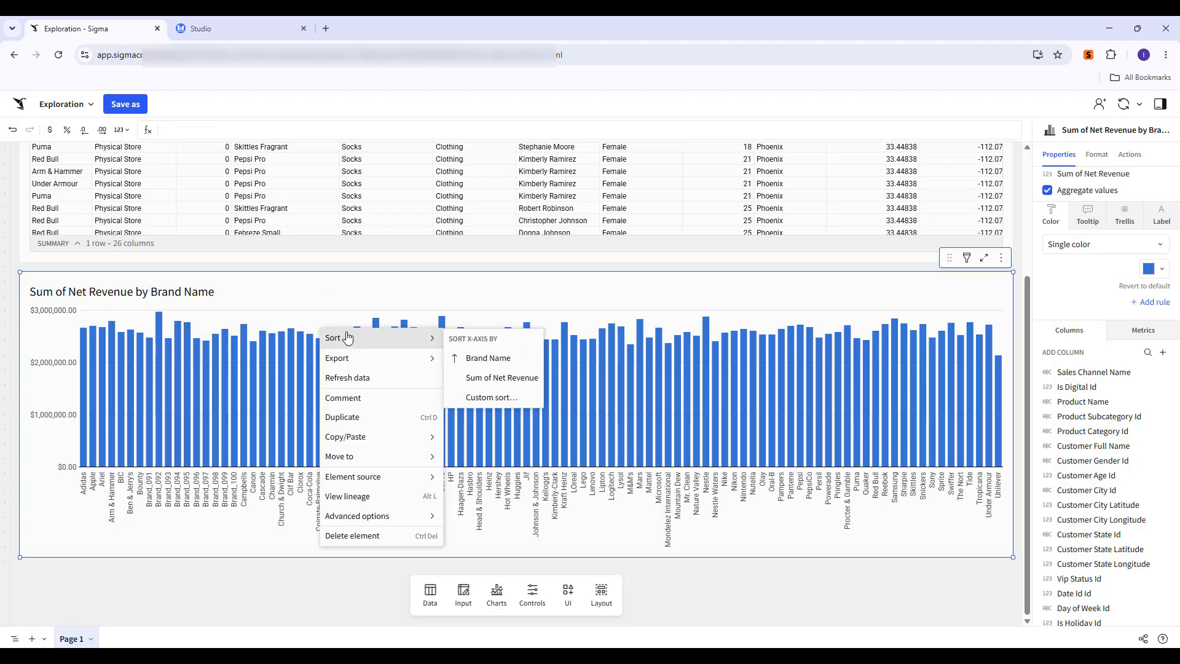
click(486, 376)
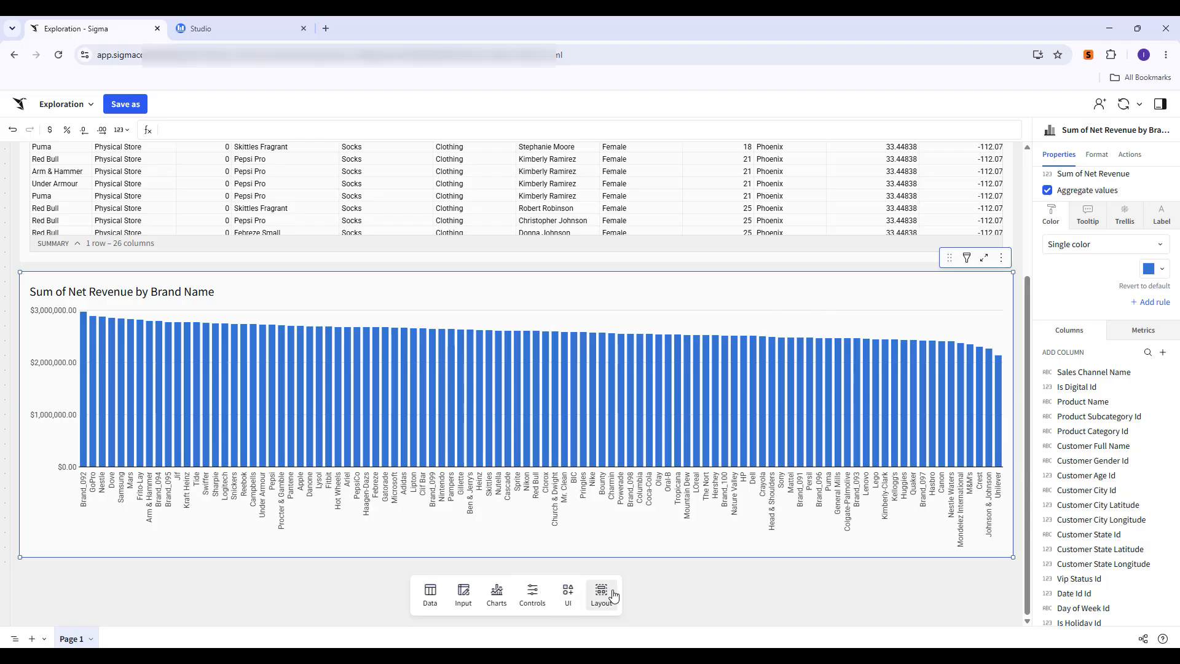
Add a donut chart from the workbook's revenue model table, coloured by Product Category Id.
click(462, 597)
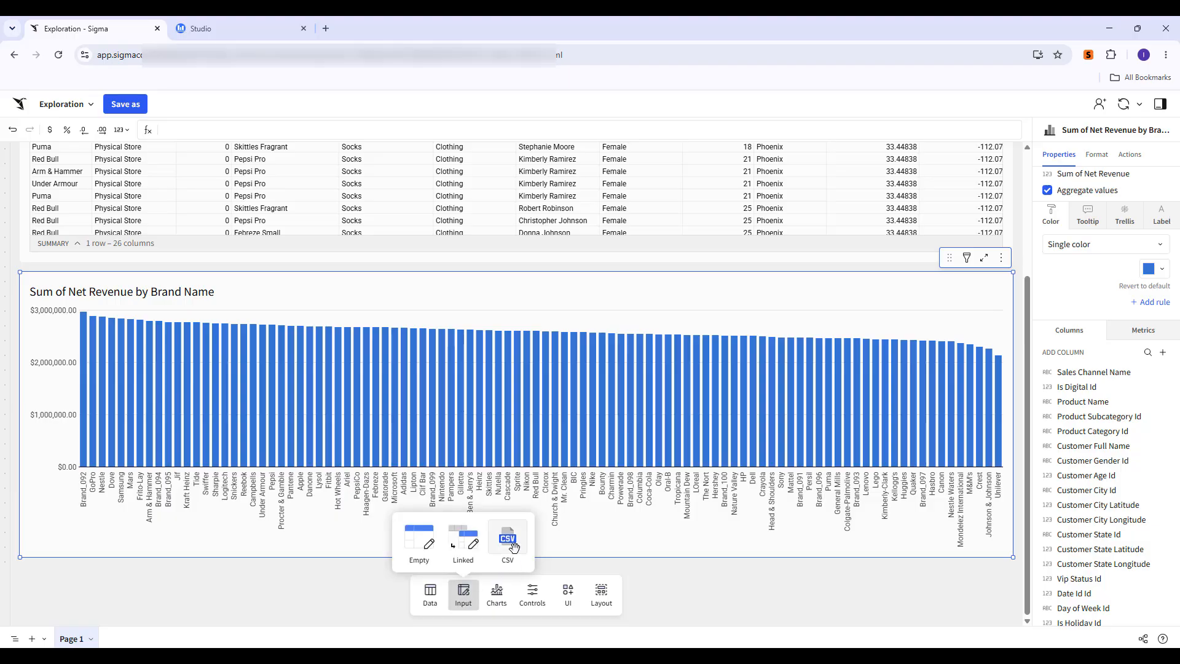
click(496, 593)
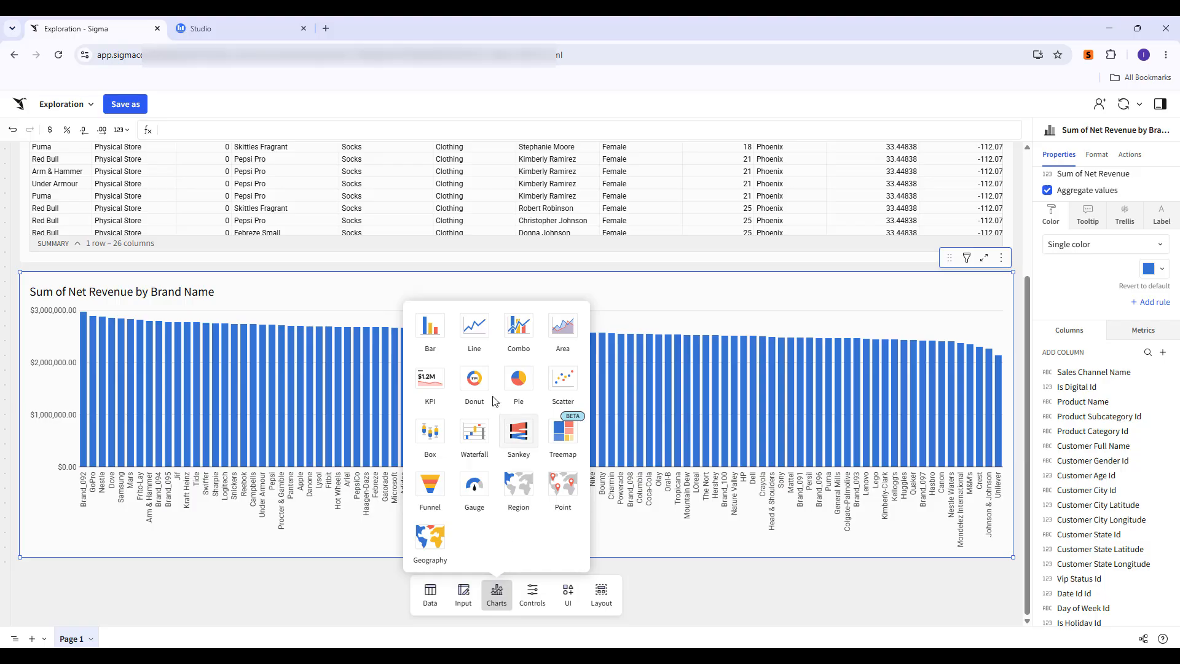
click(478, 384)
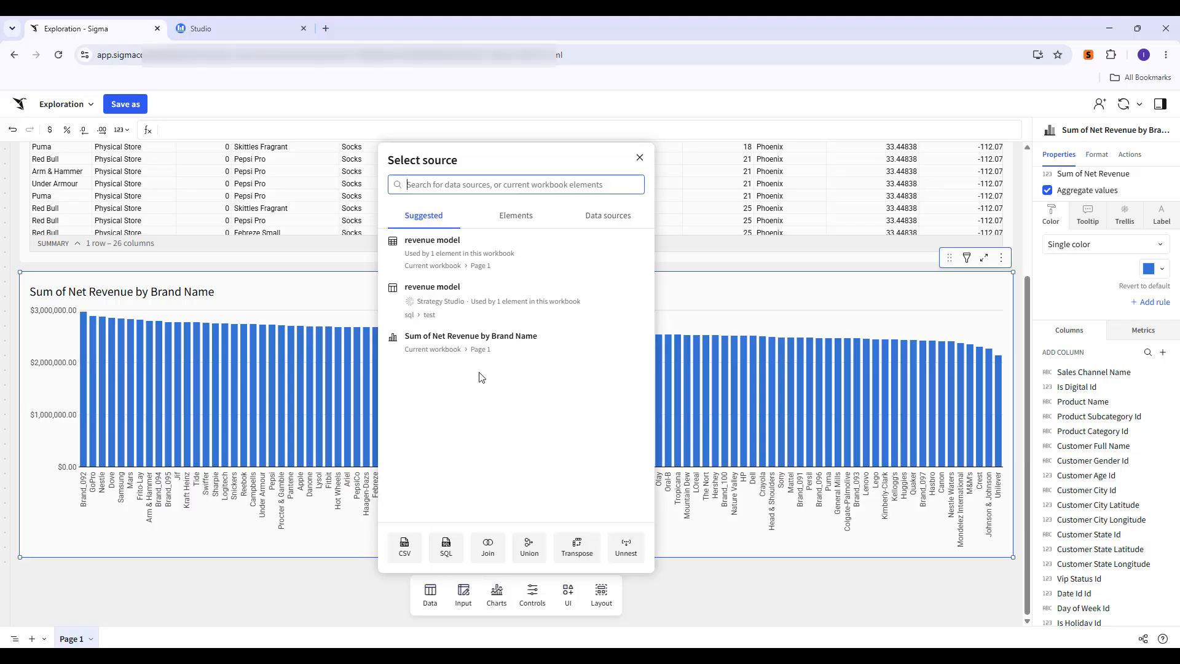
click(487, 260)
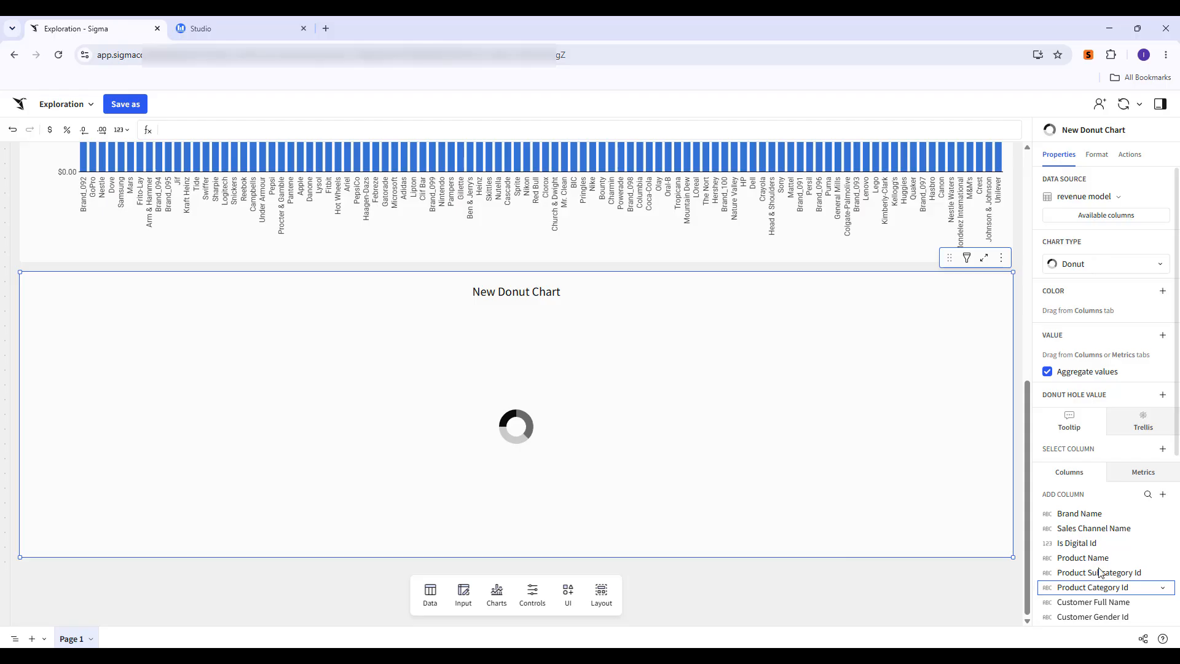
drag(1099, 572, 1095, 303)
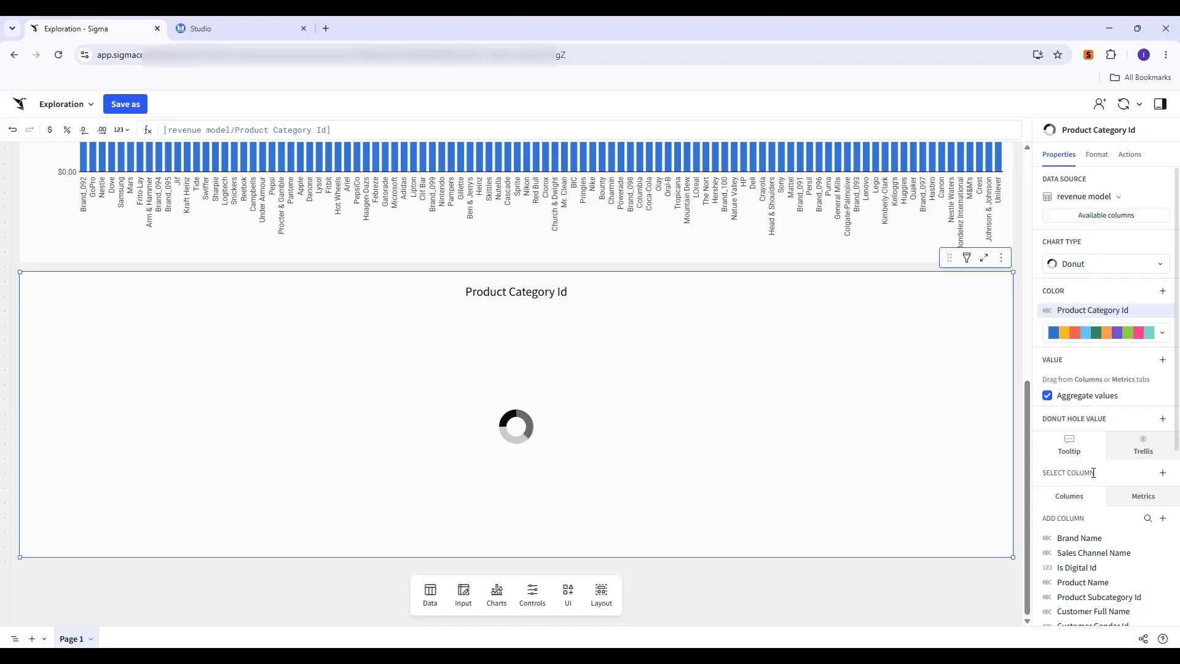
Set the donut chart's value to Net Revenue.
scroll(1093, 480, down, 3)
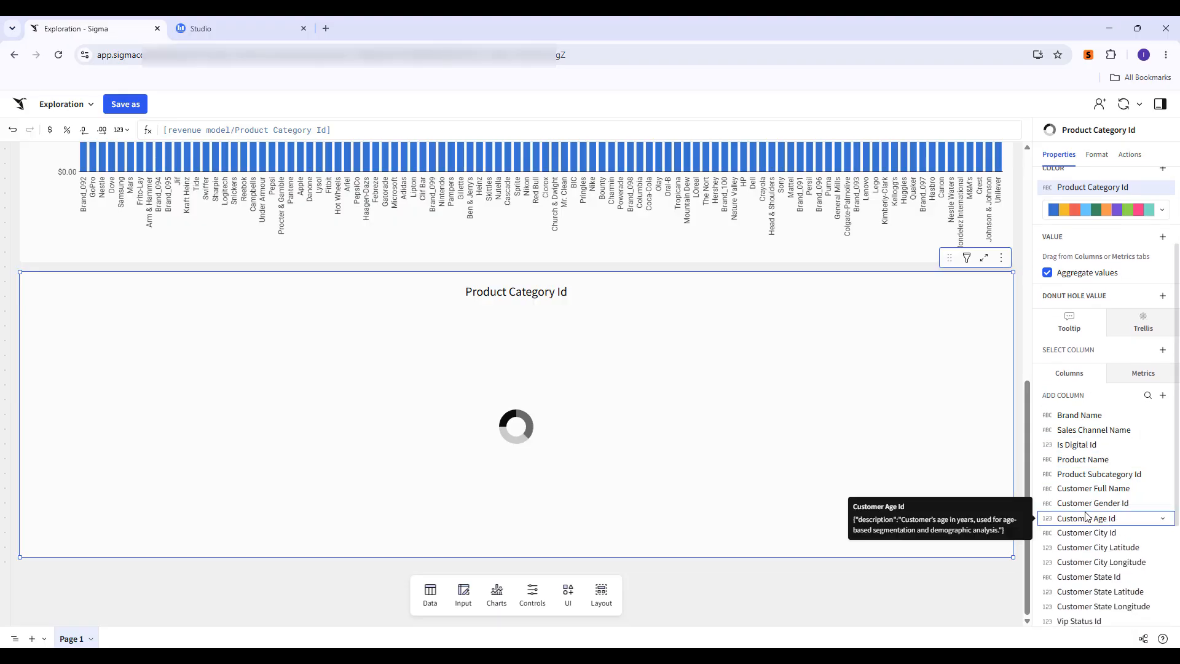
scroll(1086, 517, down, 3)
scroll(1086, 516, up, 3)
scroll(1086, 521, down, 3)
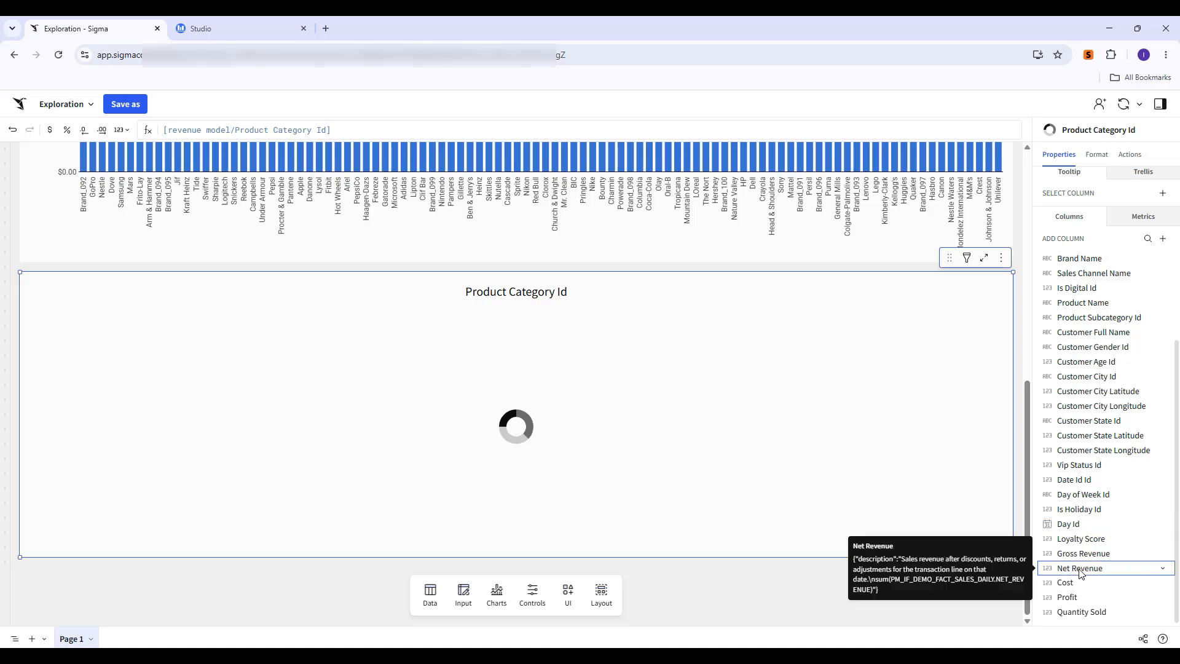
drag(1081, 572, 1088, 290)
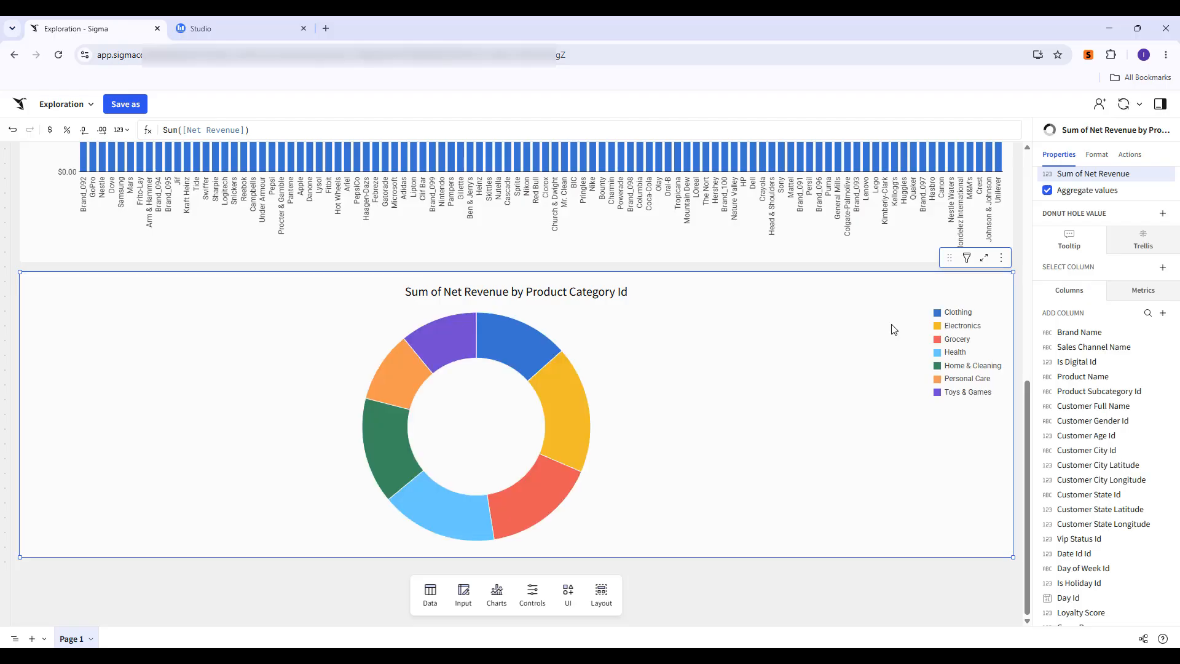
Format the donut's revenue values as currency and narrow the donut chart to the right half of the page.
mouse_move(569, 414)
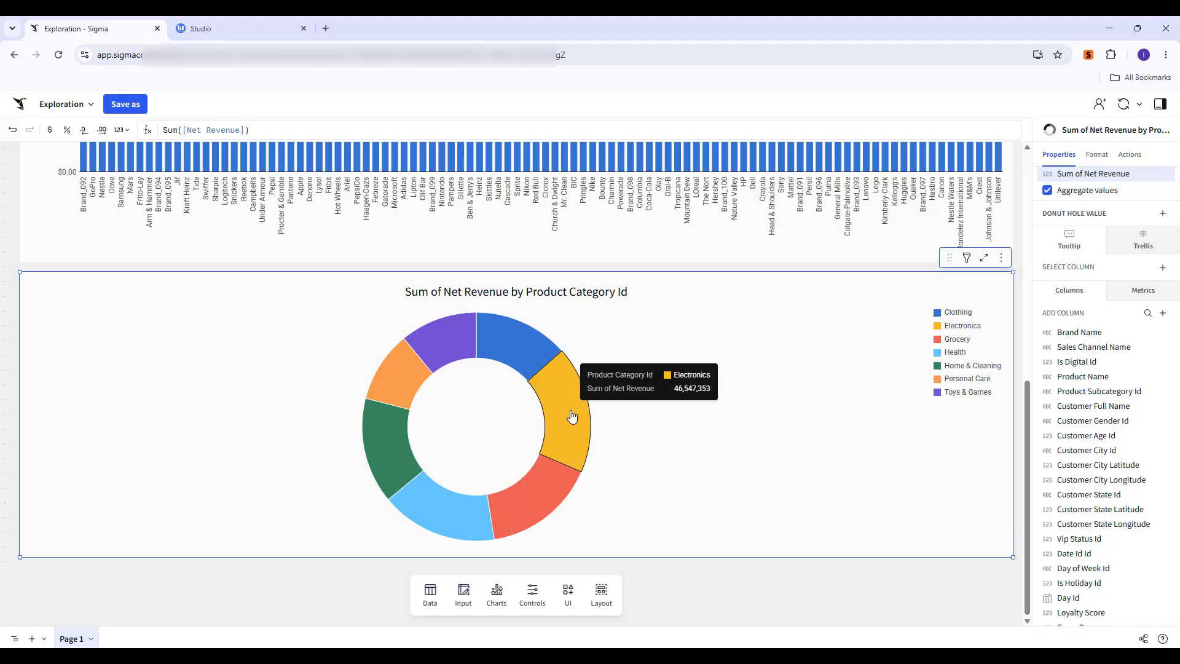
click(50, 131)
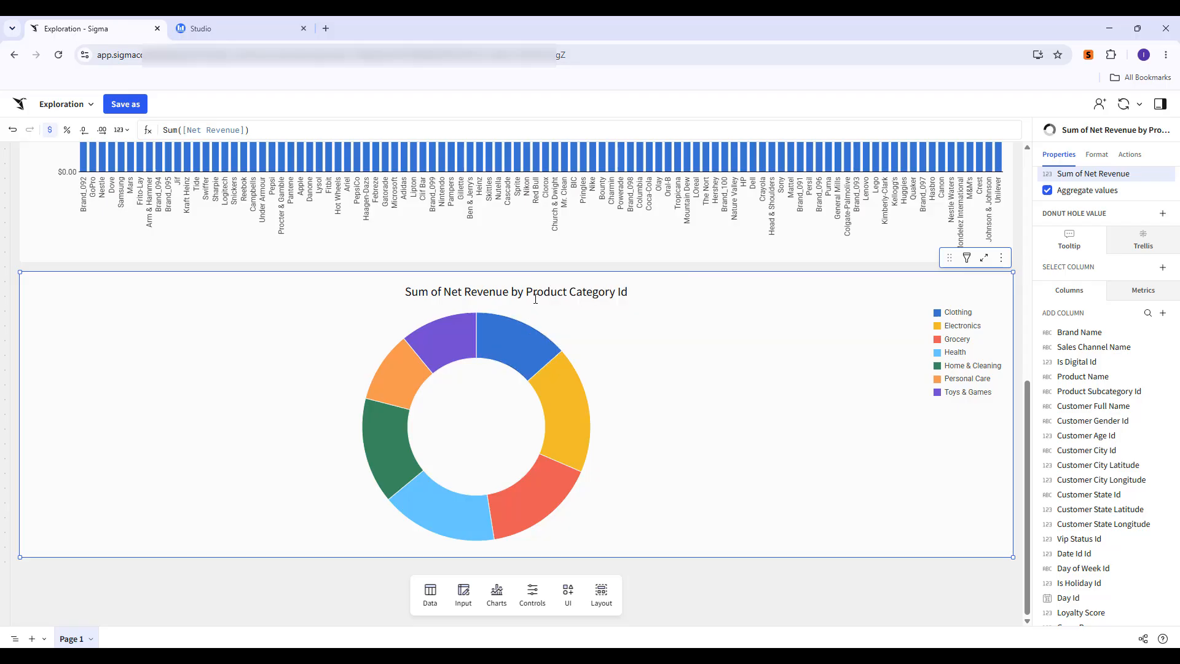
drag(688, 299, 838, 204)
drag(21, 441, 673, 477)
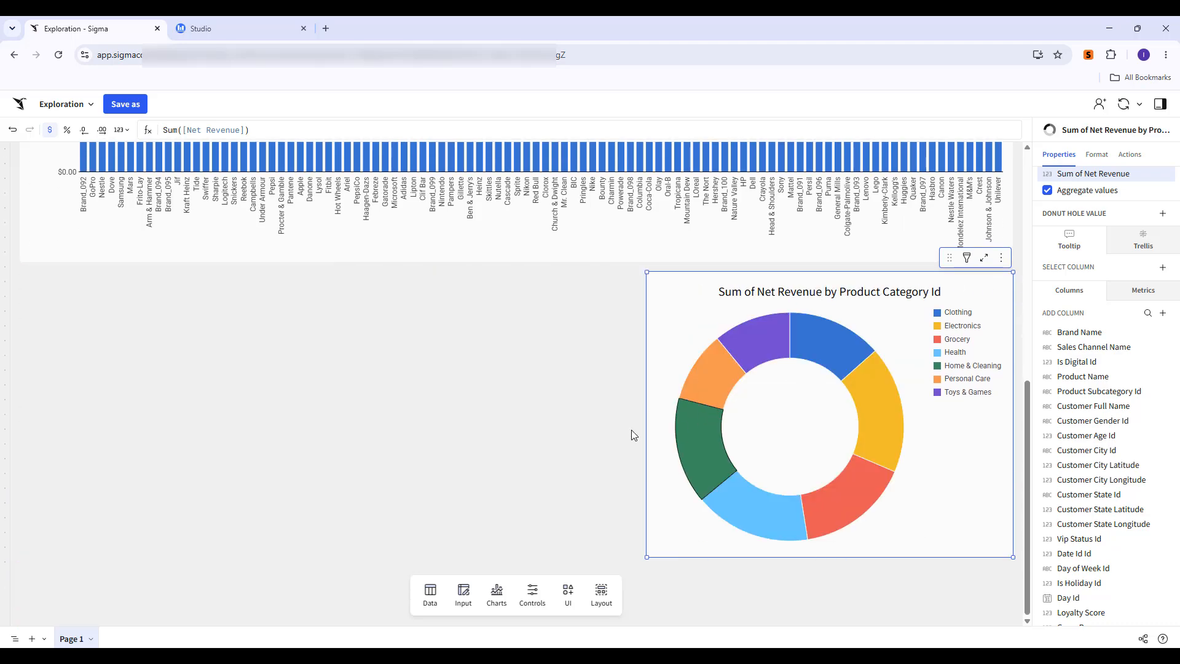
Narrow the brand bar chart to about half the page width.
scroll(669, 430, down, 1)
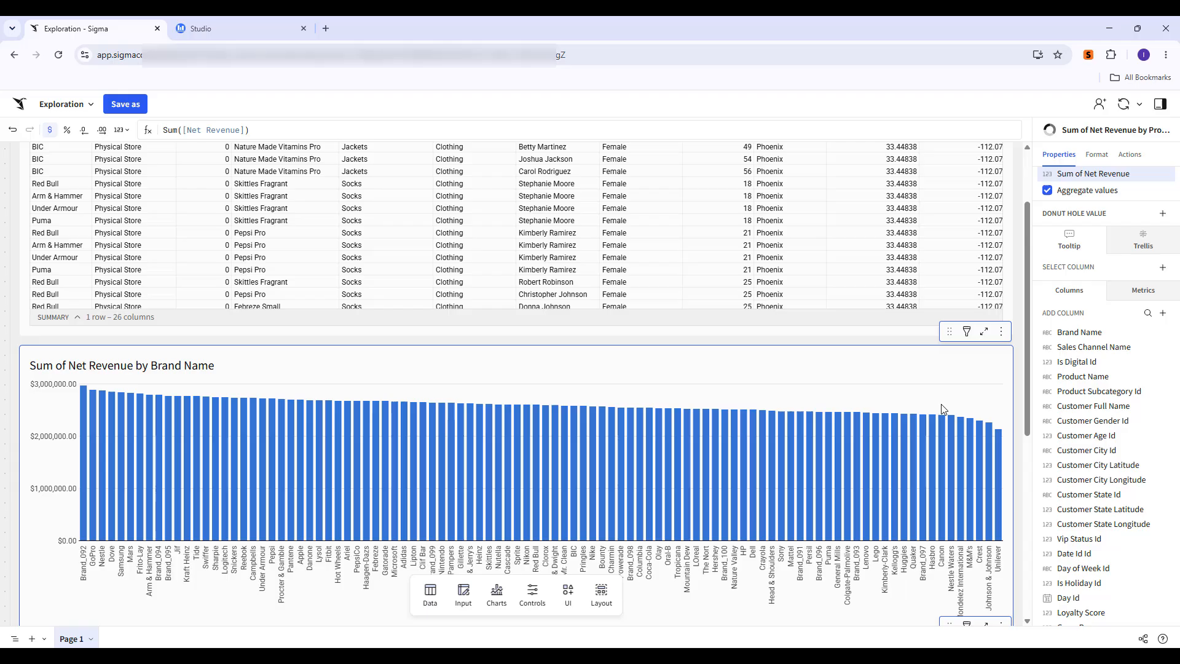
click(1006, 416)
drag(1012, 439, 470, 455)
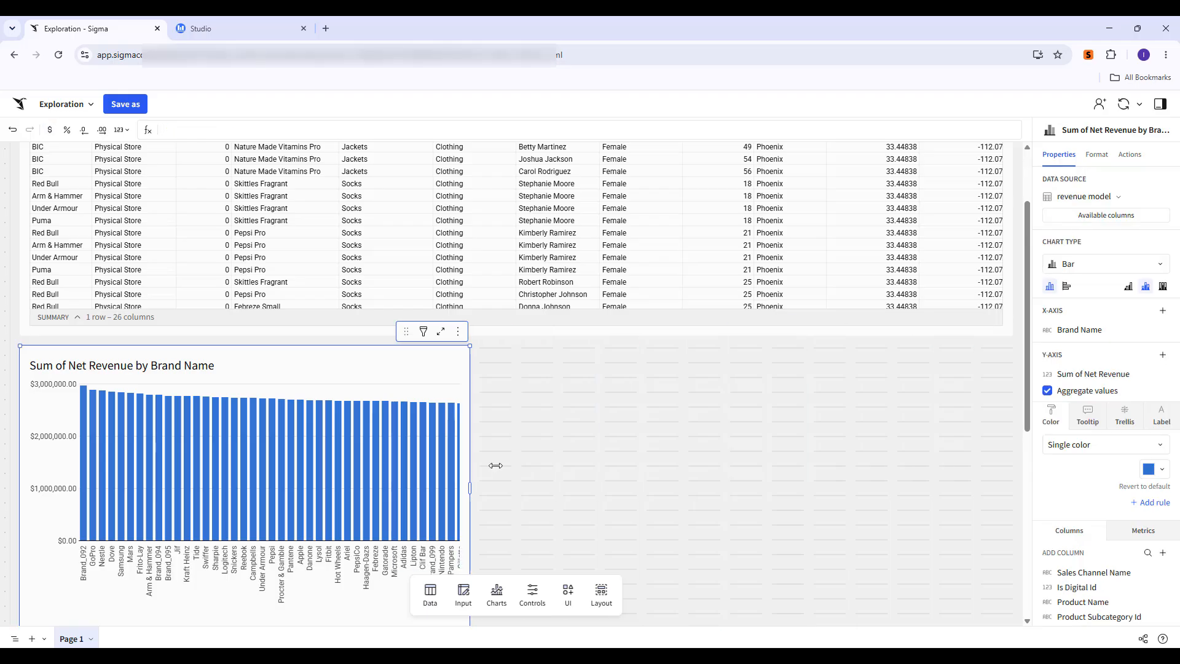
Move the donut chart up beside the bar chart and widen the bar chart to fill the row.
scroll(569, 495, up, 1)
scroll(595, 523, down, 7)
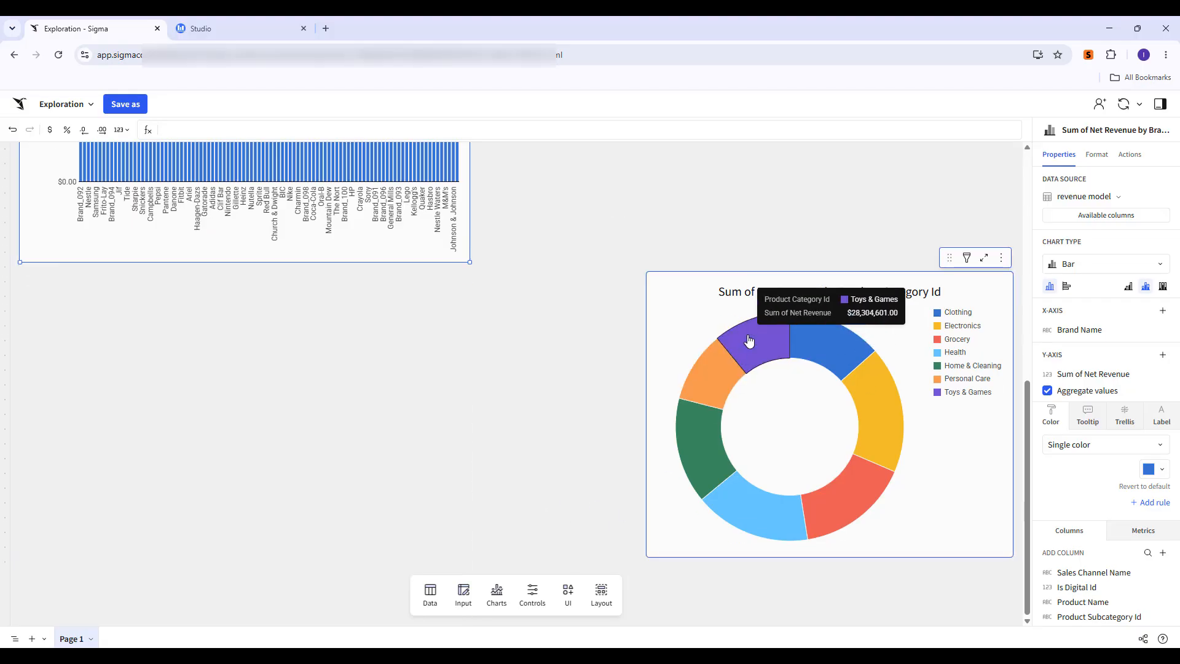
click(824, 274)
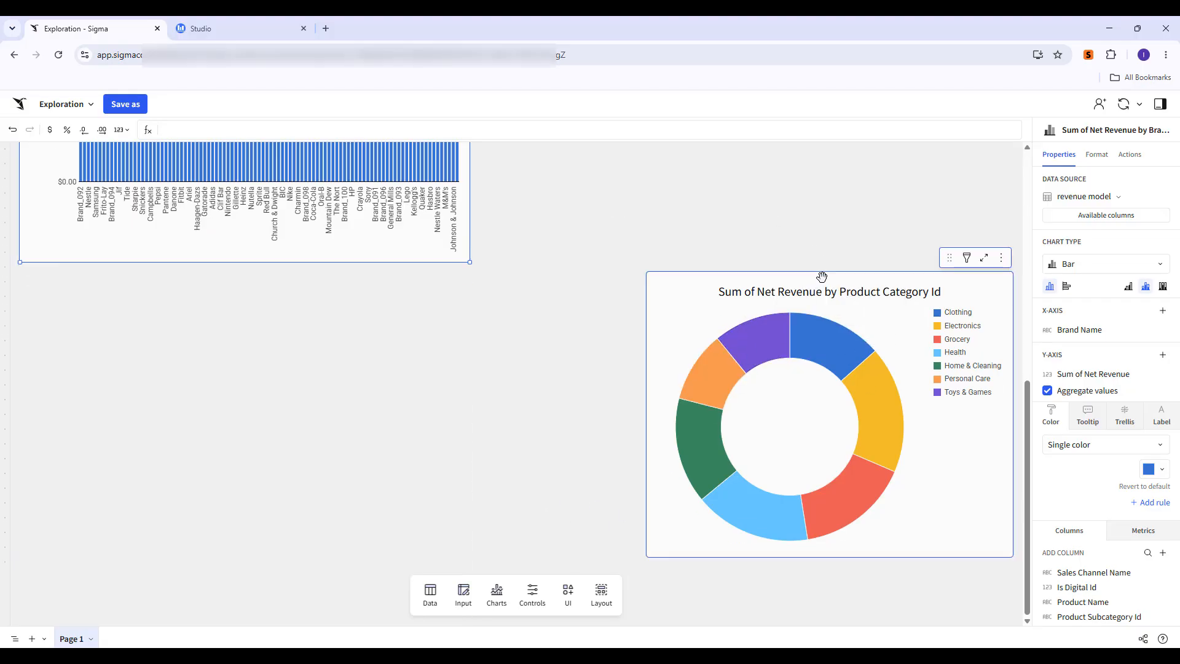
scroll(836, 556, up, 6)
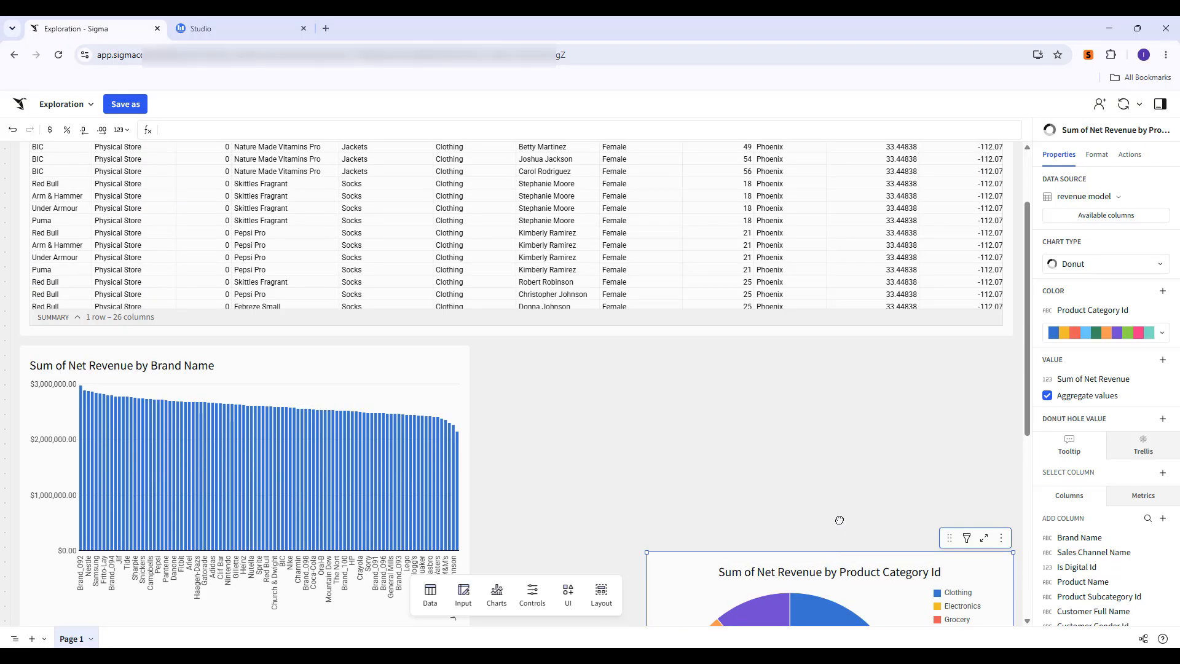
drag(839, 520, 836, 366)
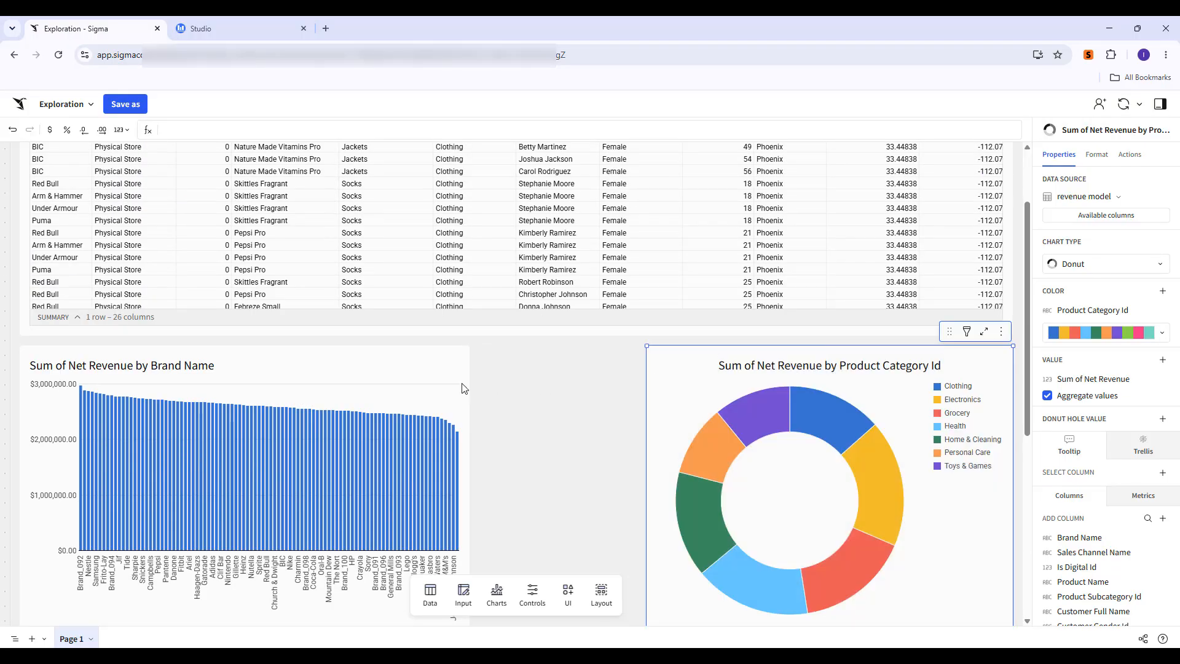
click(463, 392)
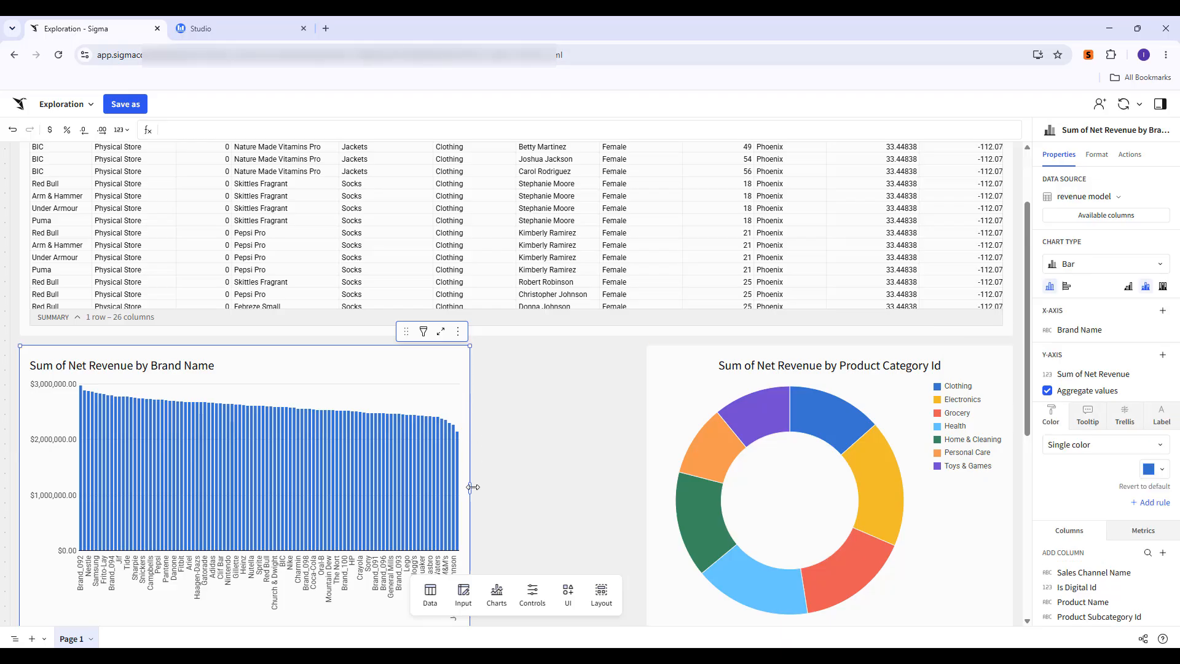
drag(473, 487, 643, 497)
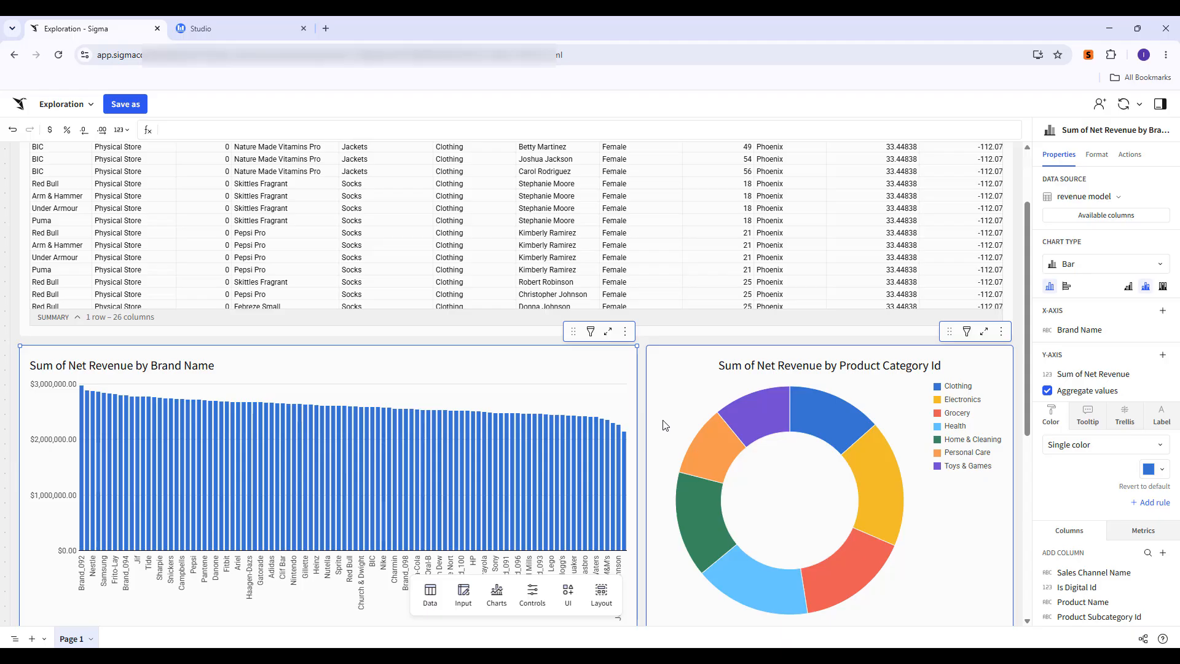
Retitle the donut chart "Net Recenue Product Category".
scroll(647, 435, down, 2)
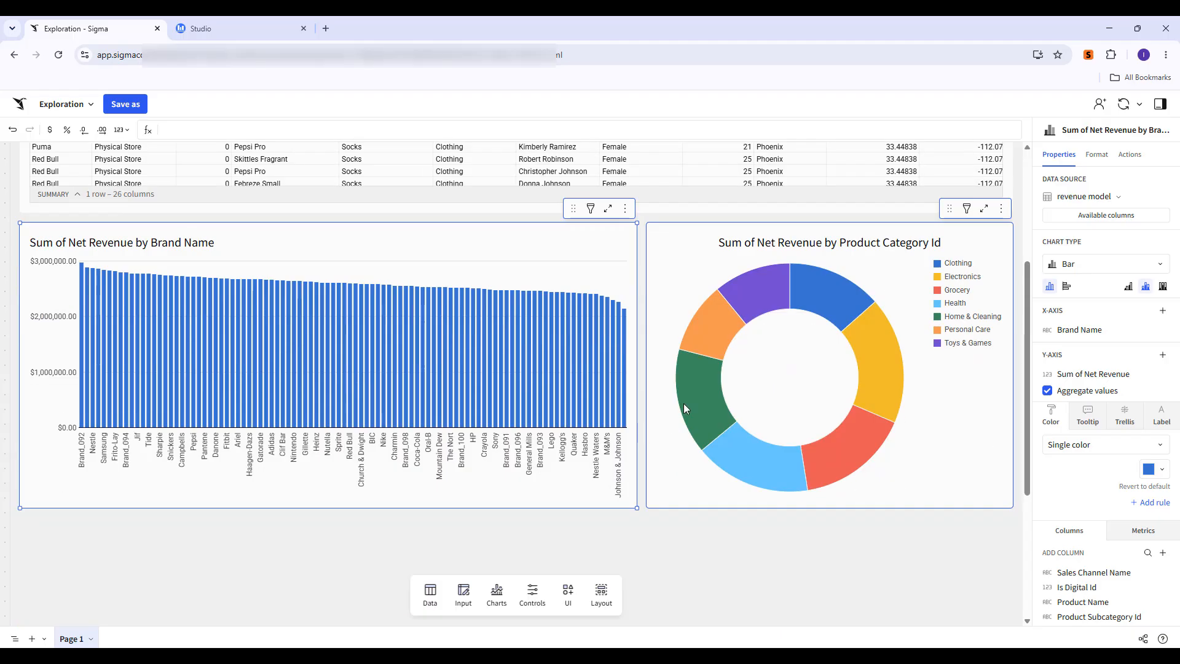
double_click(735, 242)
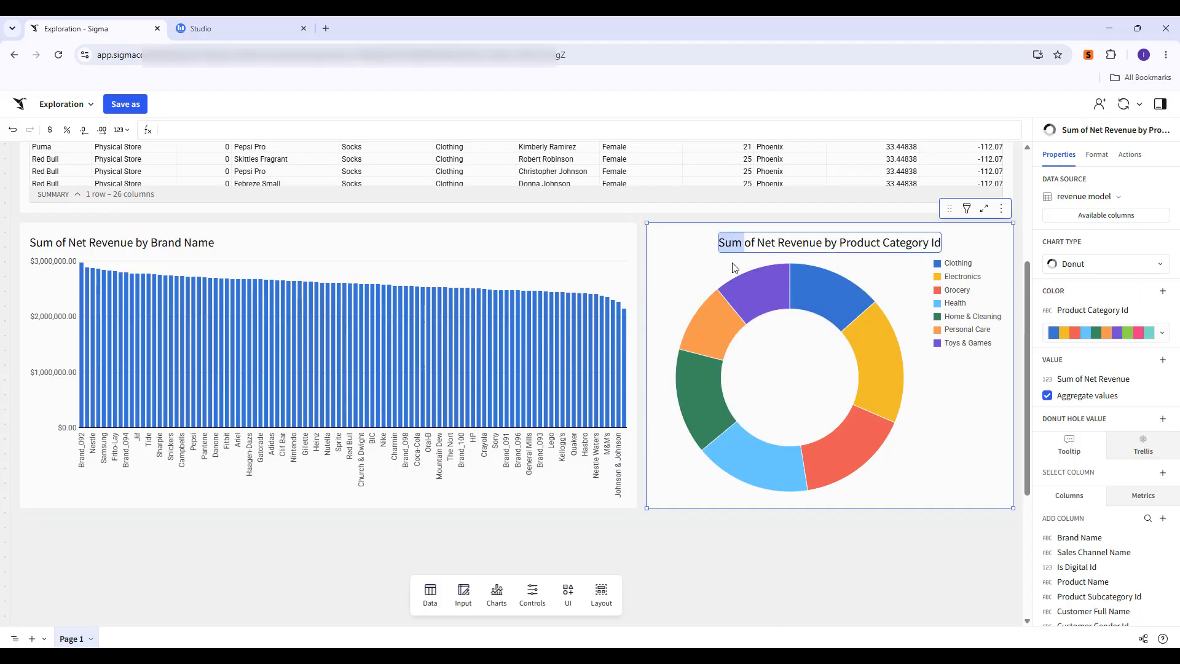
key(ctrl+a)
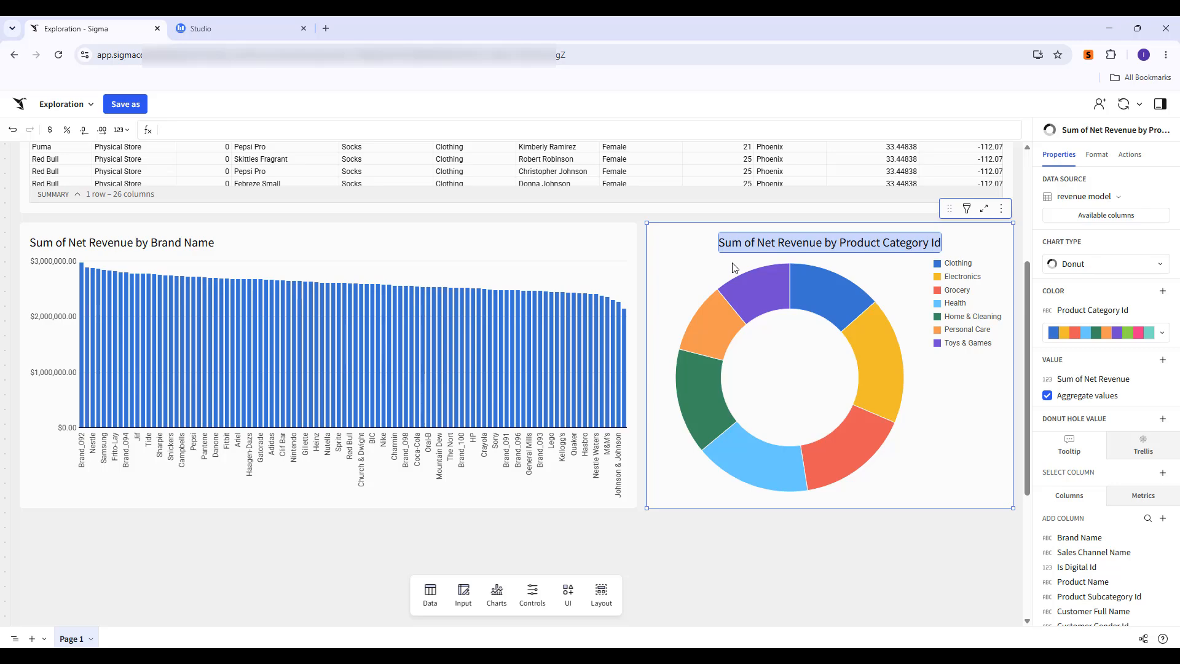
text(NEt Rece)
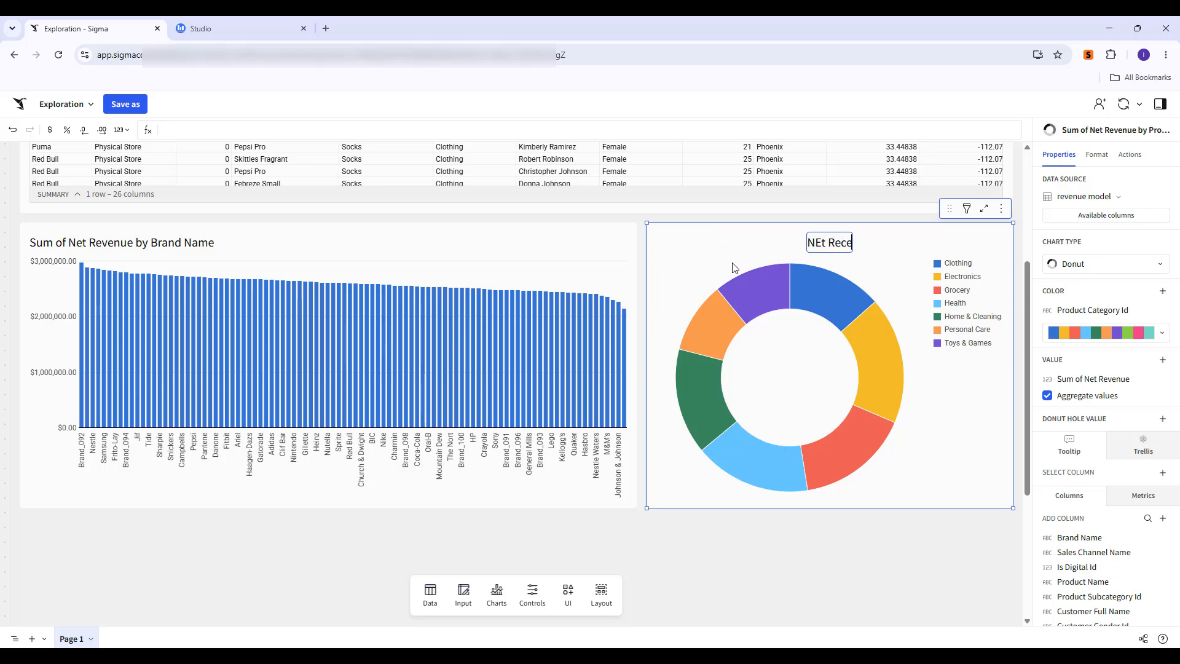
text(nue Pro)
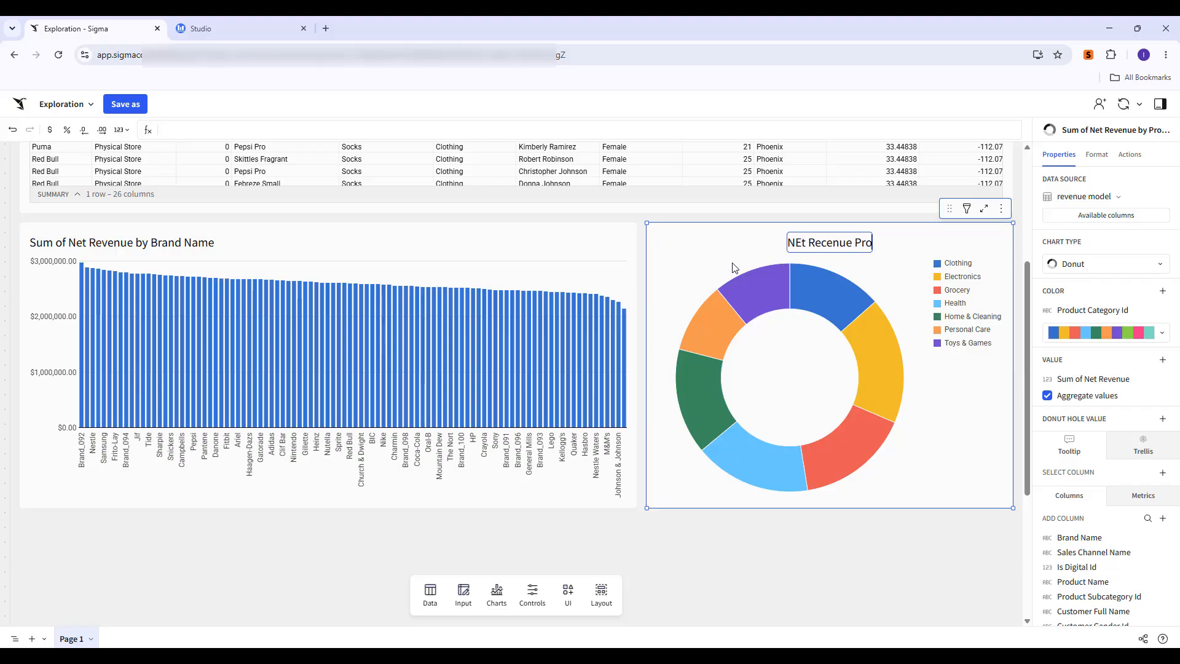
text(duct Categor)
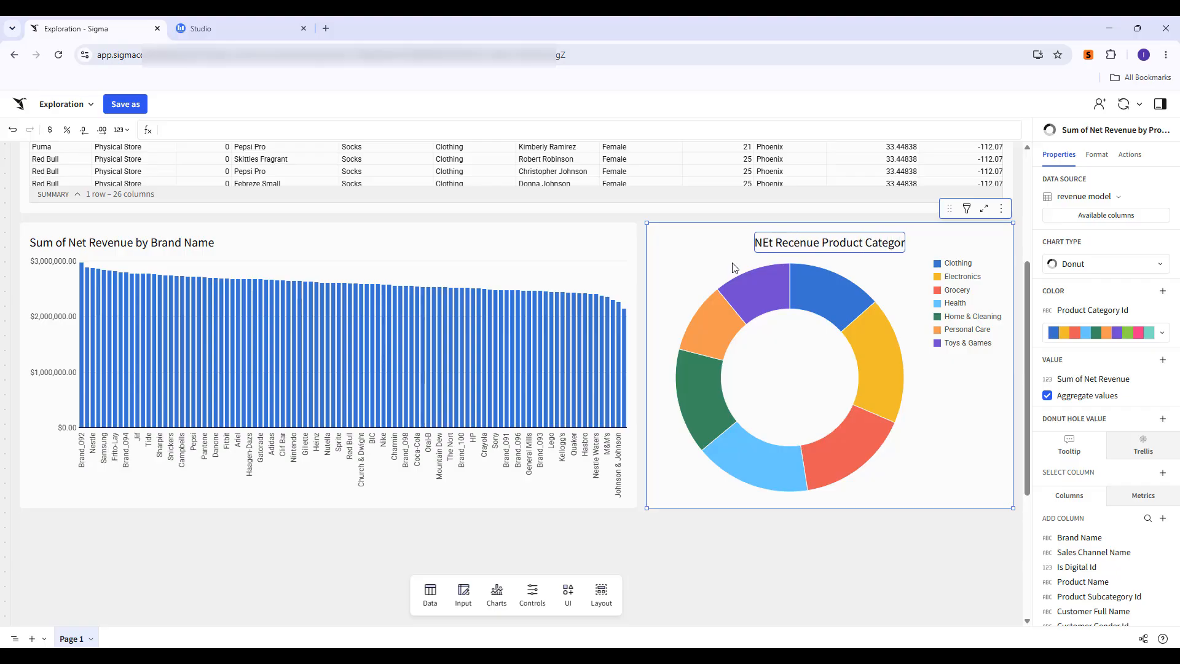
text(y)
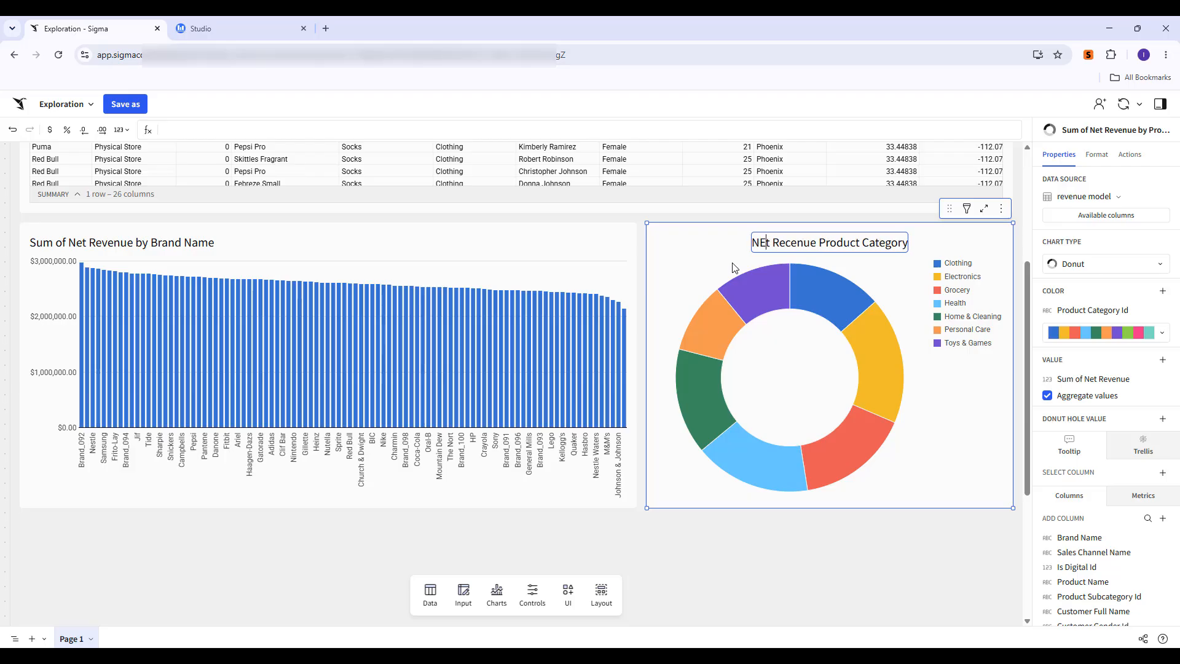
key(BackSpace)
text(e)
key(Return)
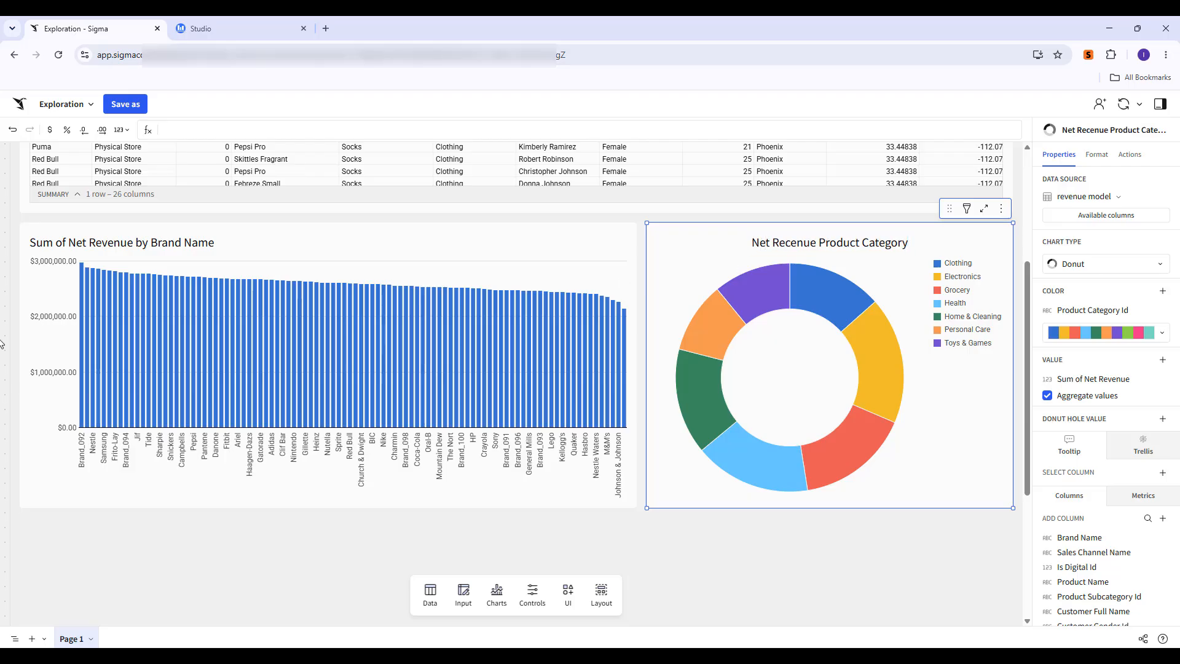
Save the workbook as "My First Sigma Workbook" in your documents.
click(124, 106)
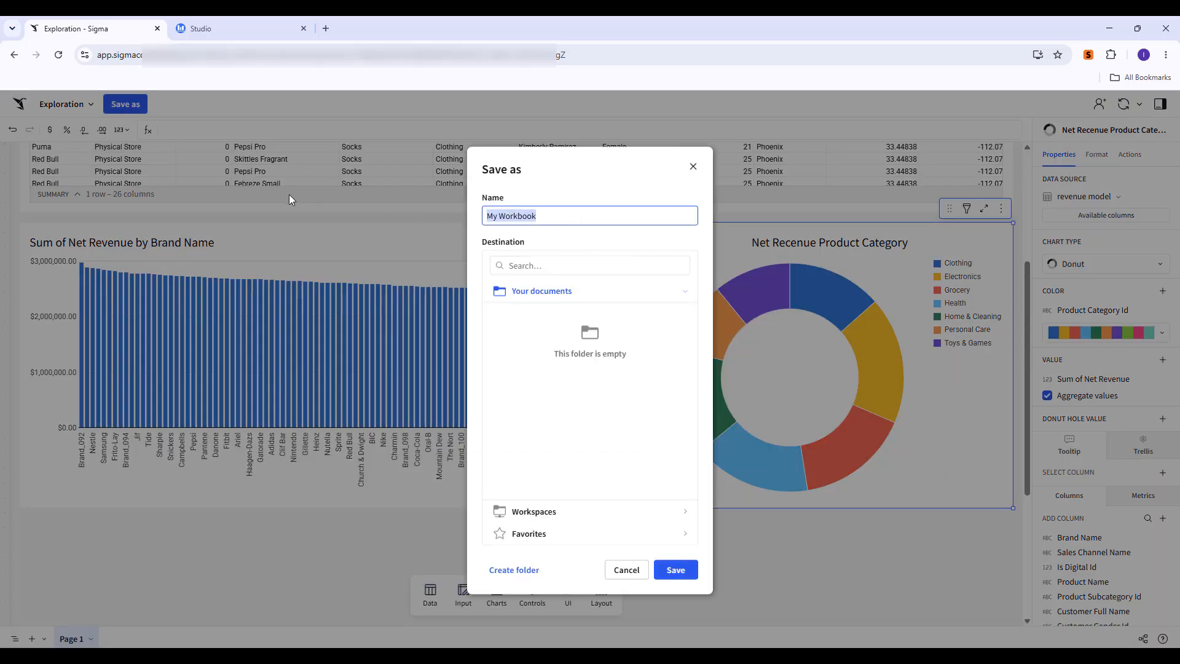
text(My)
text(ok)
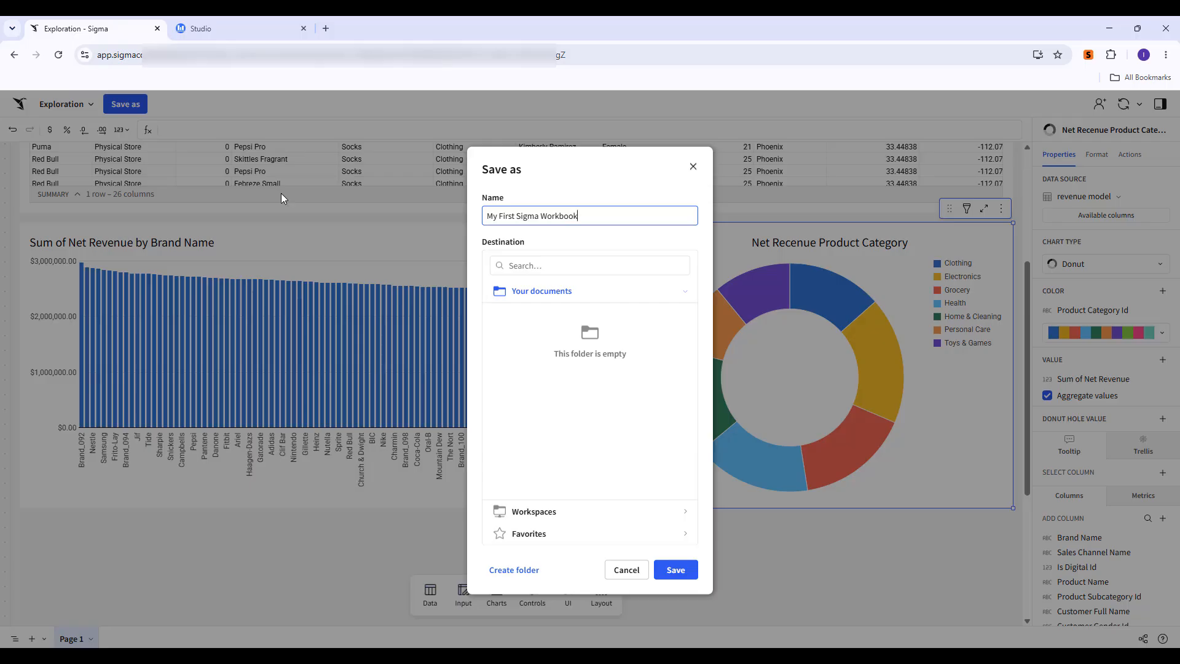
click(678, 571)
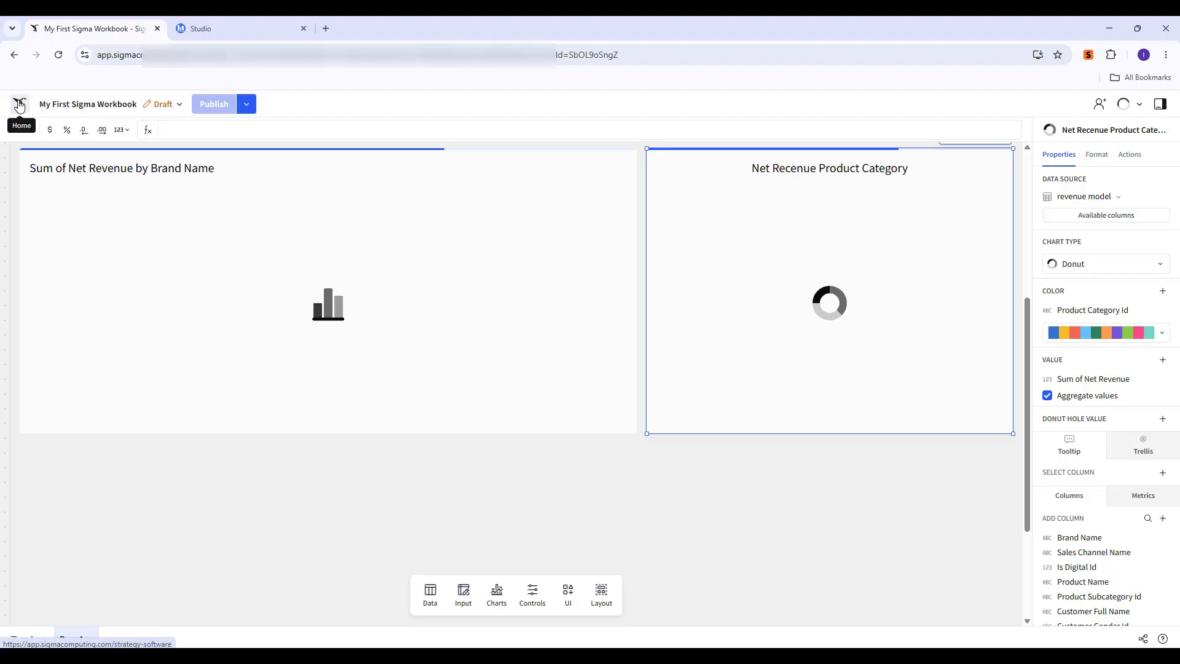
Return to the home page and create a new report.
click(22, 105)
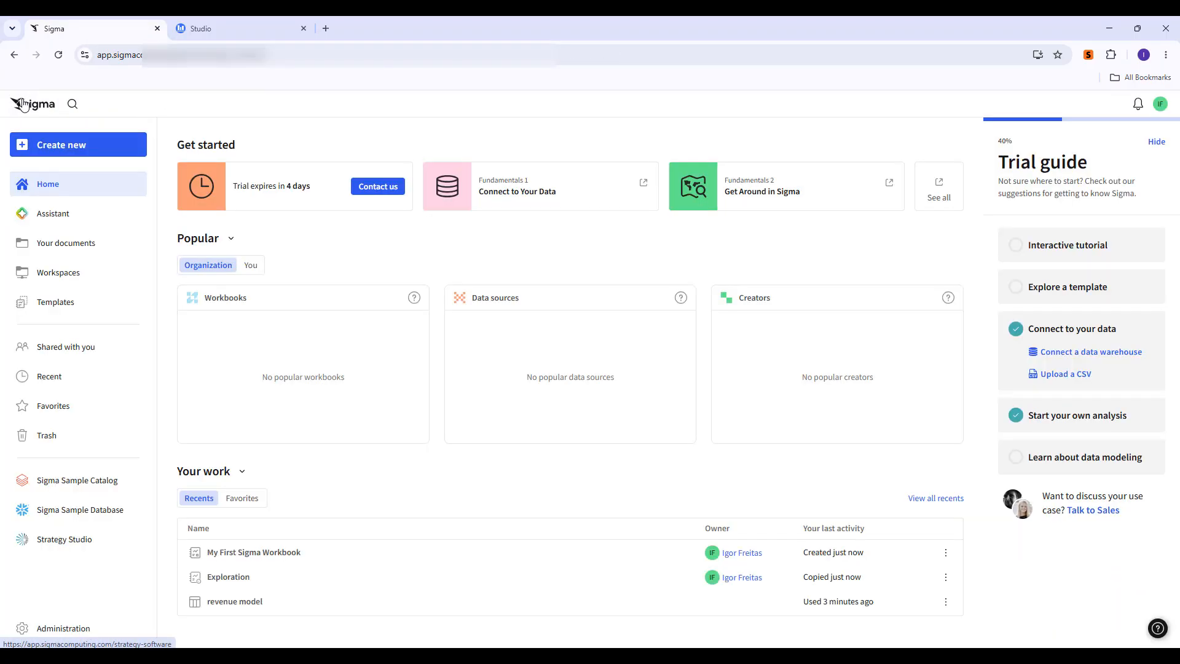
click(25, 148)
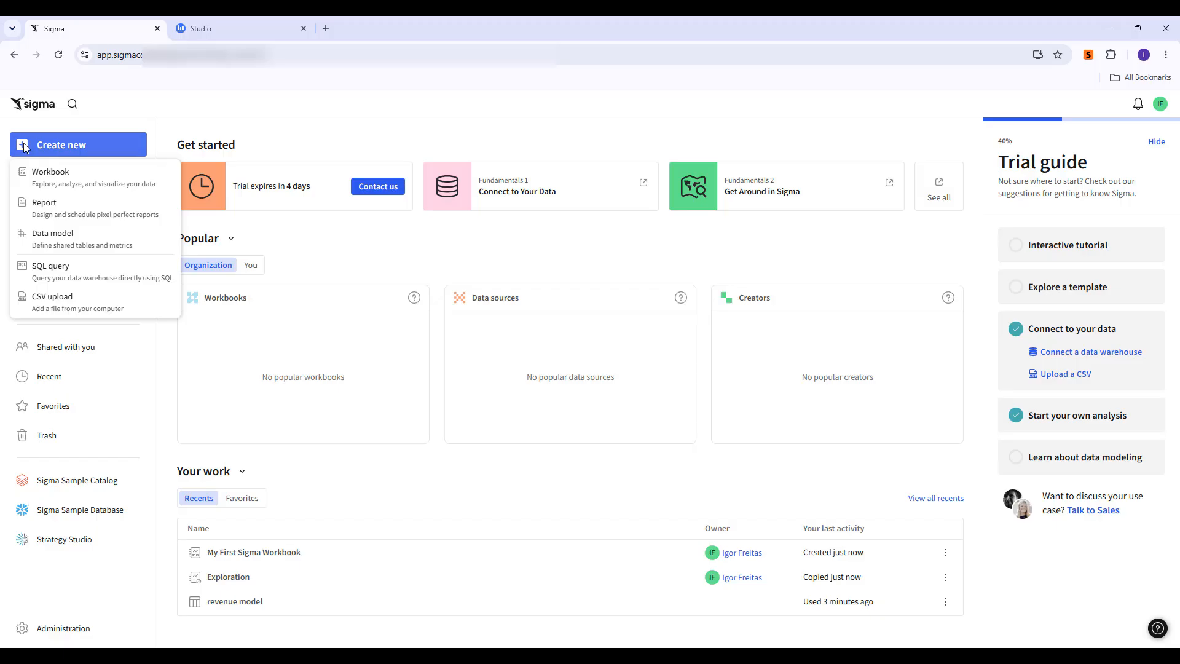
click(136, 210)
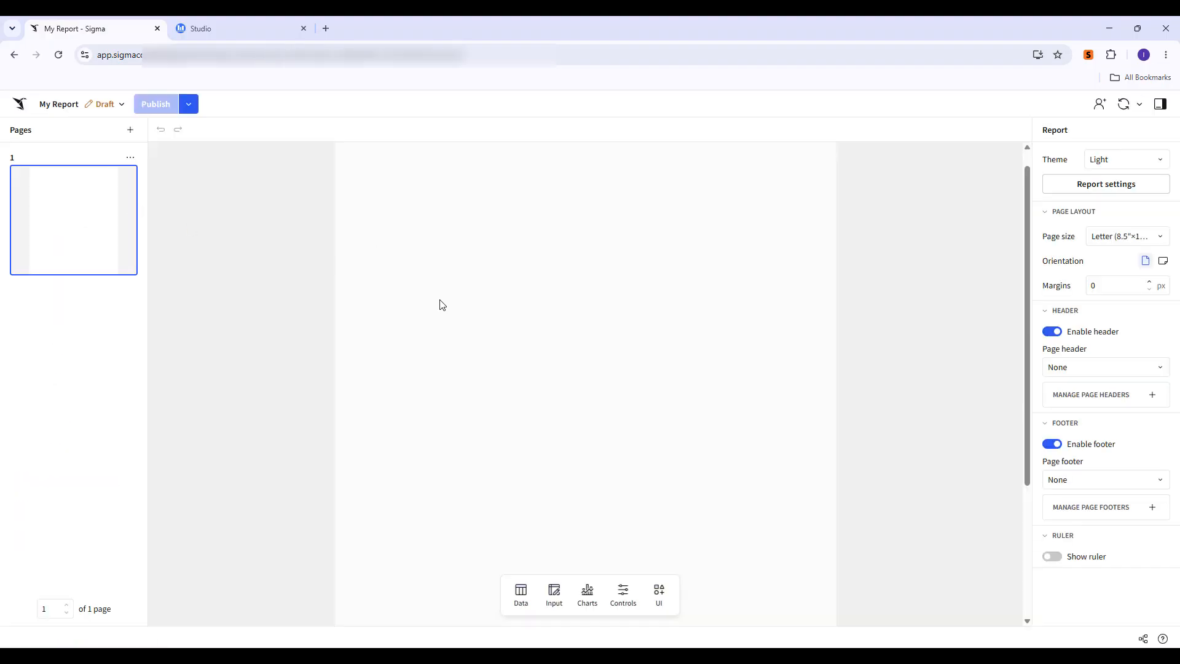
Add a KPI chart to the report using the revenue model as its data source.
click(629, 598)
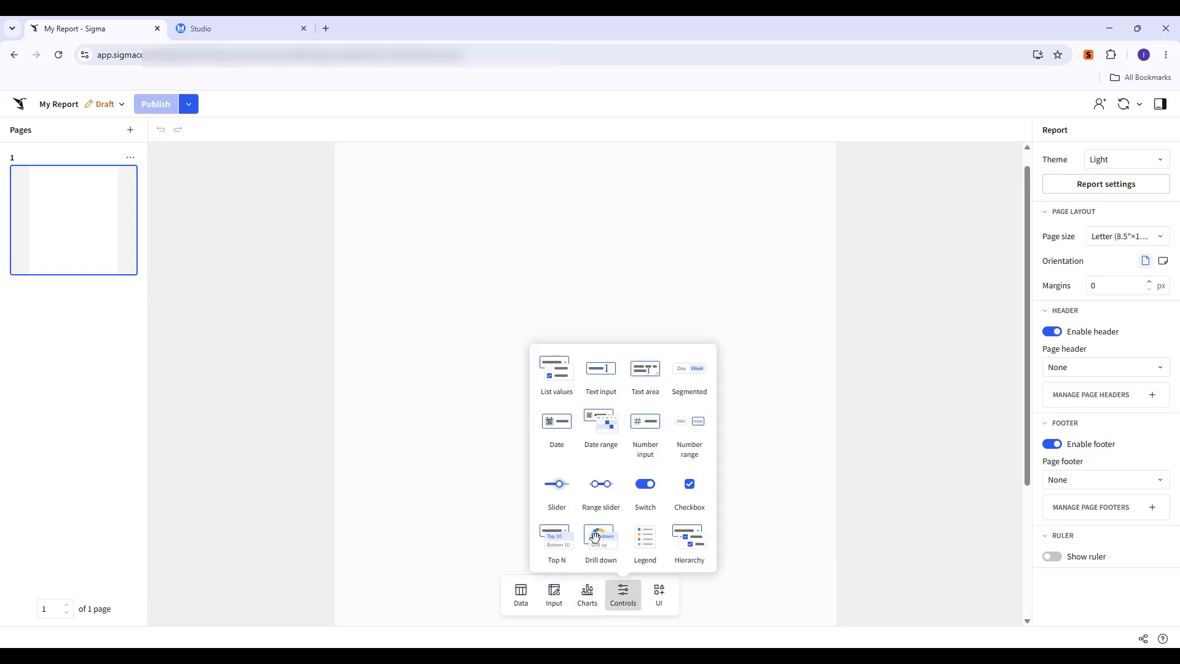
click(658, 594)
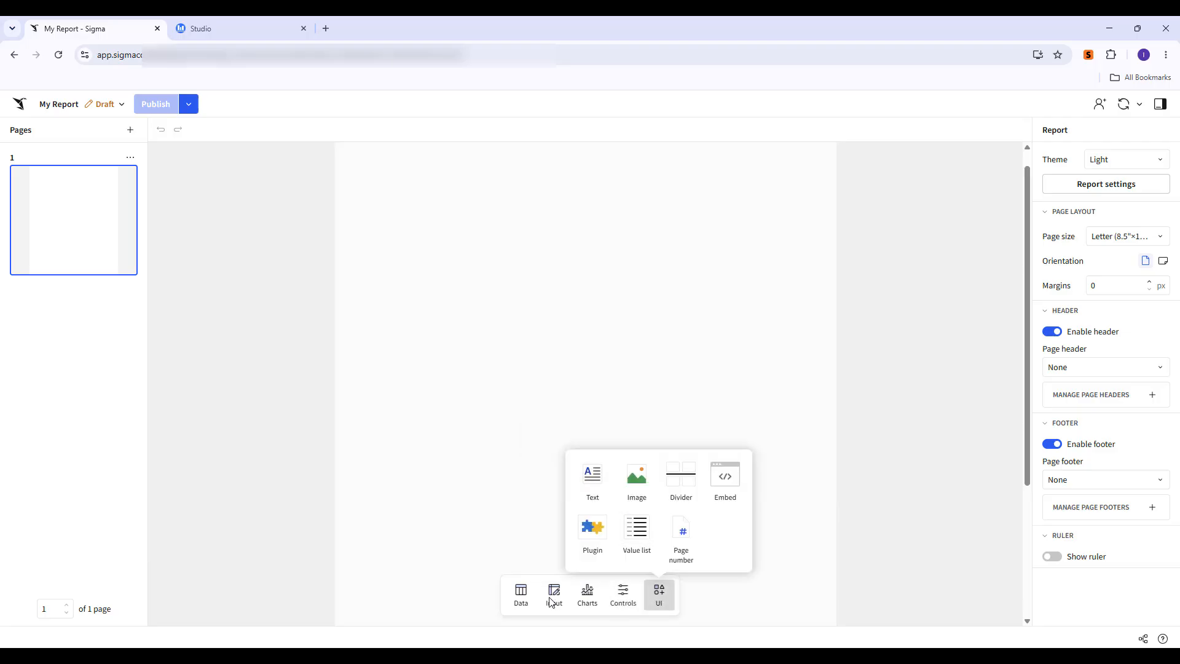
click(586, 595)
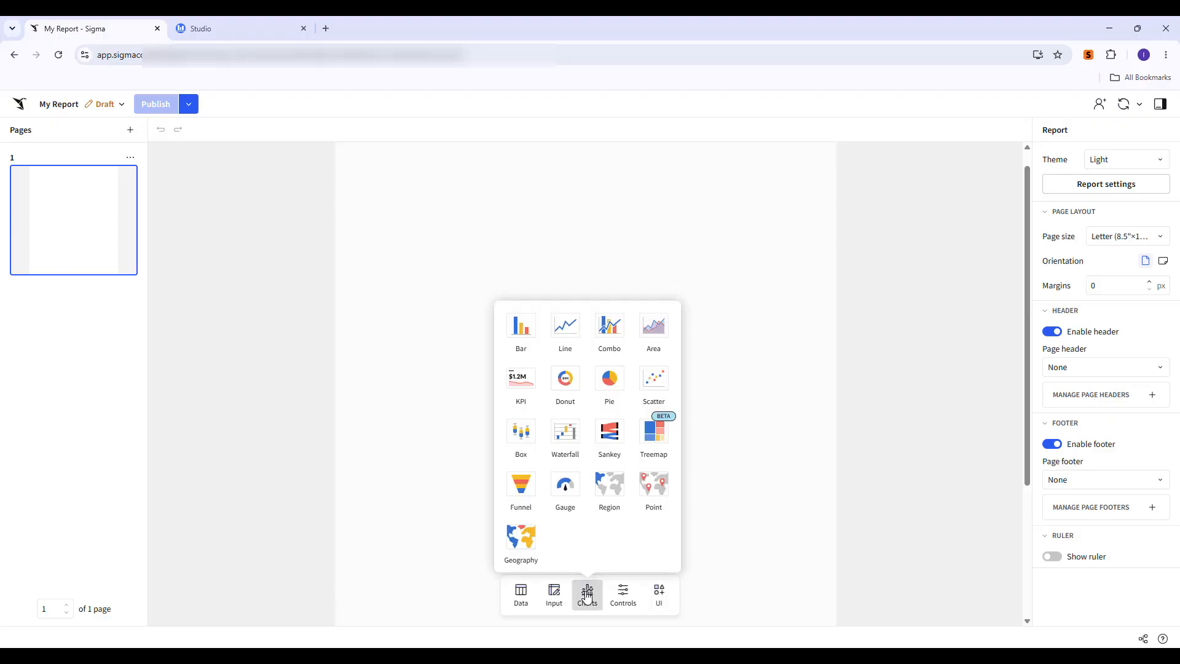
click(521, 376)
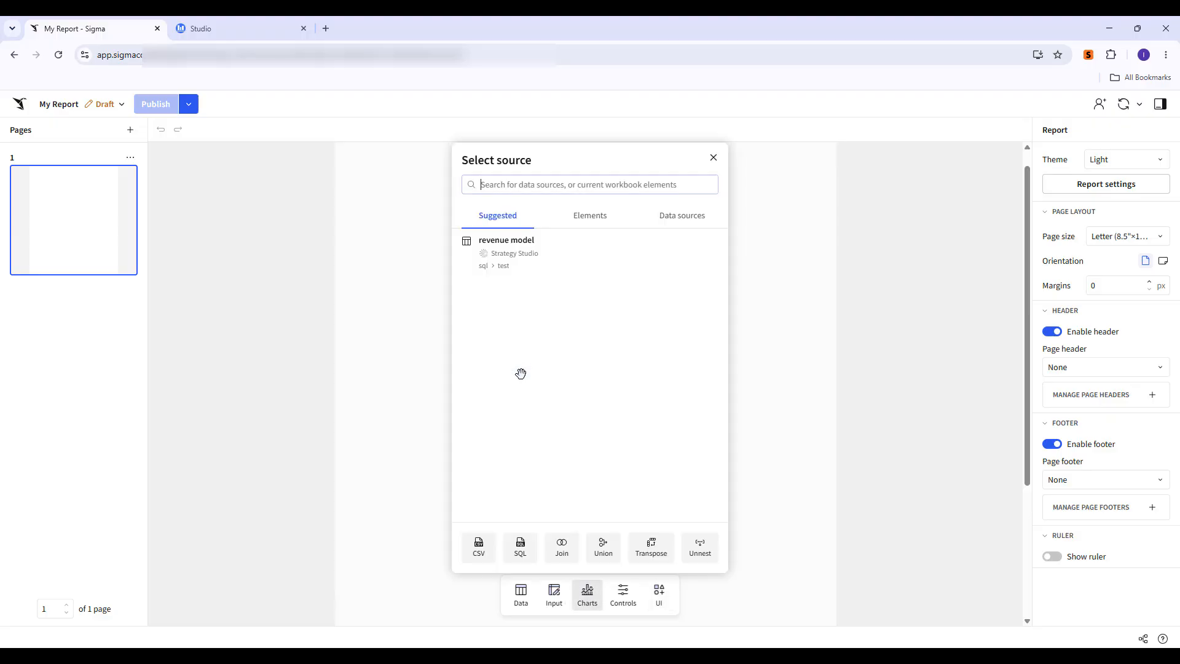
click(536, 254)
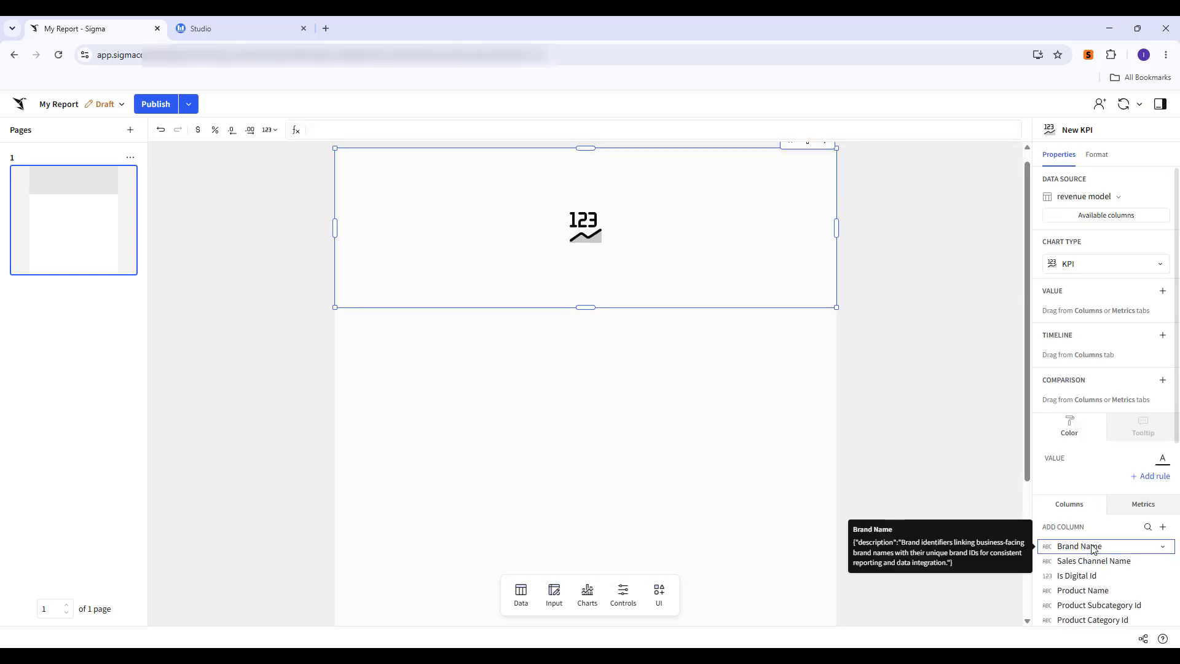
Set the KPI chart's value to the Profit column and format it as currency.
scroll(1092, 547, down, 5)
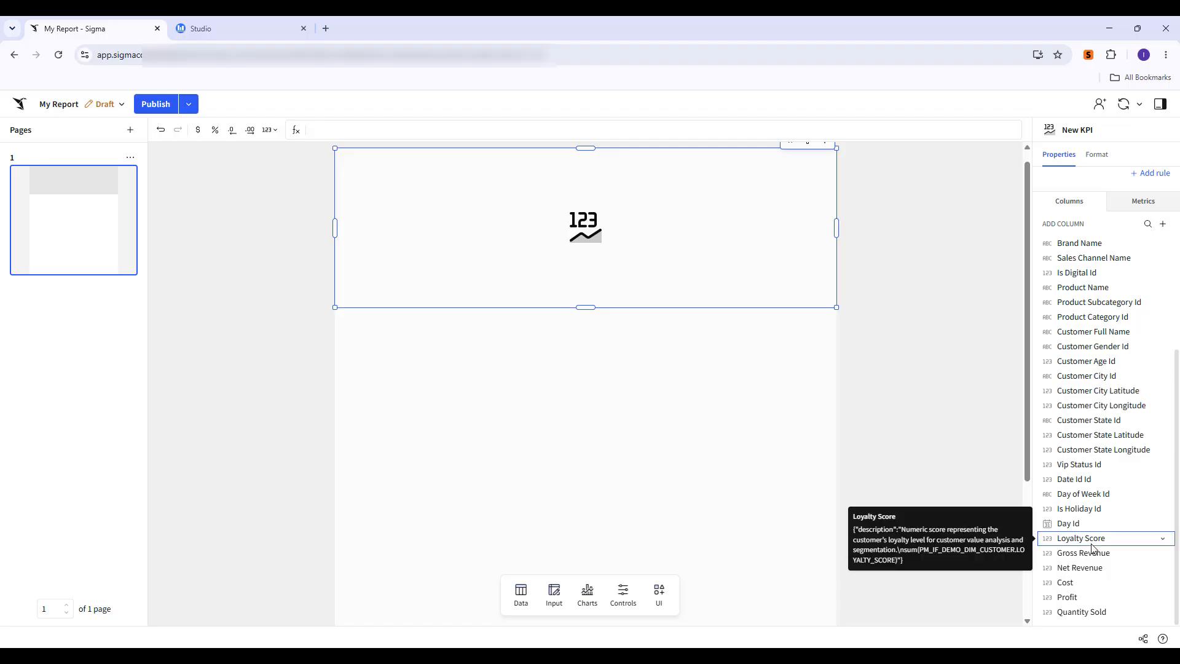
double_click(1072, 599)
click(1097, 596)
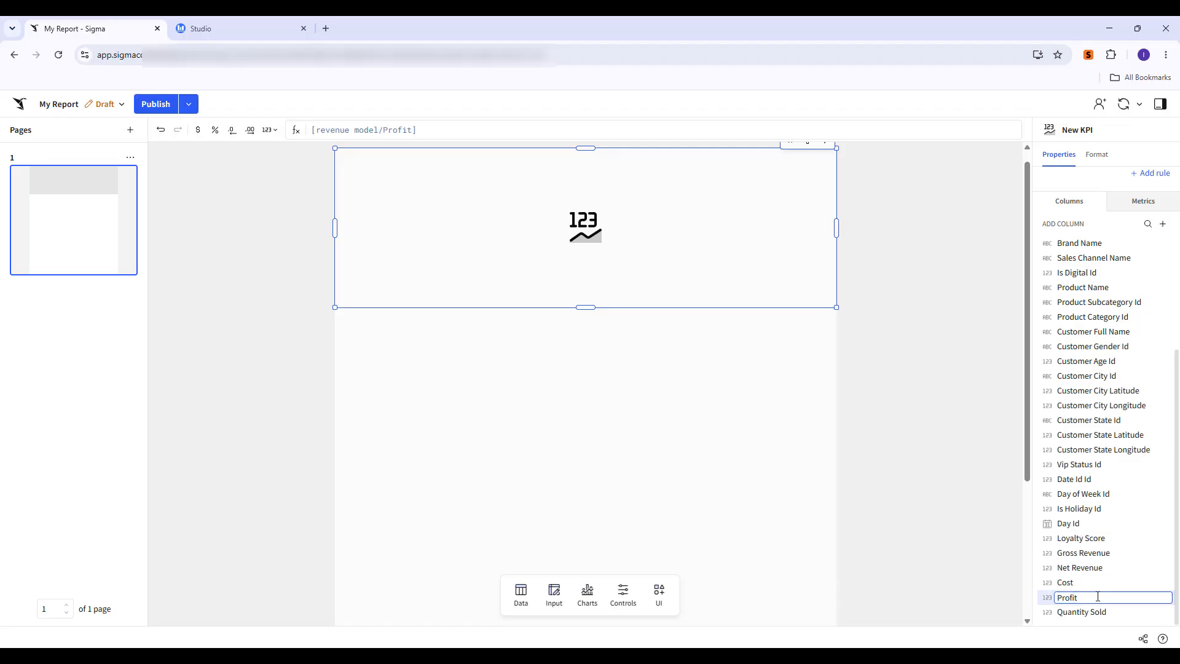
key(Return)
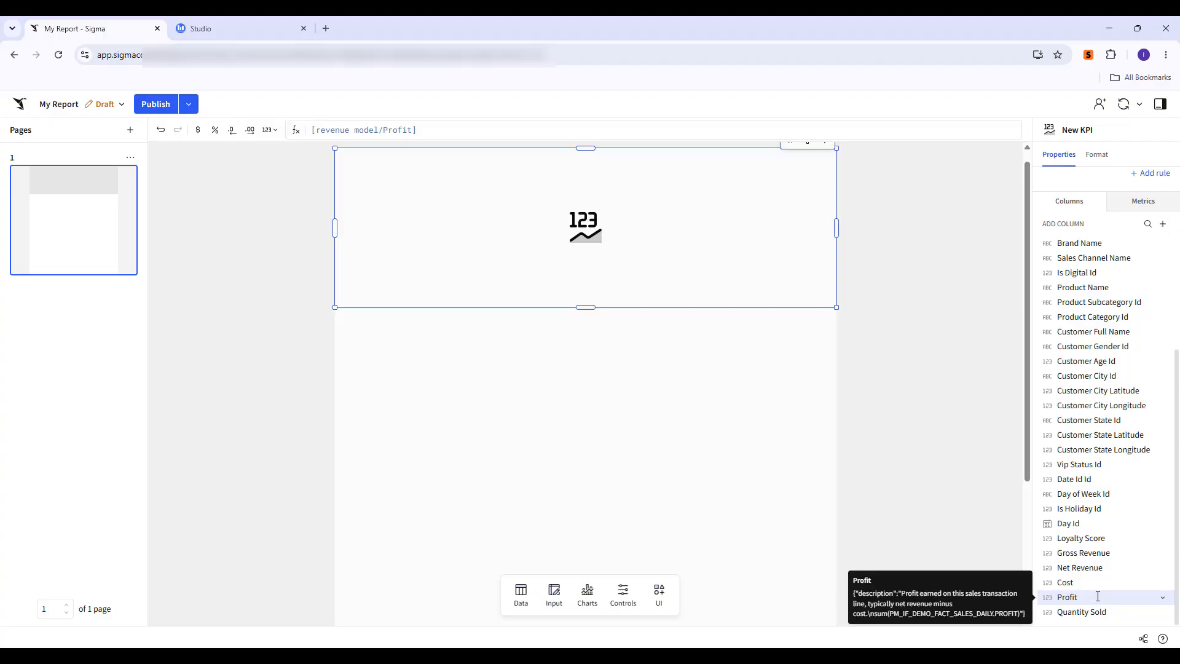
drag(1097, 596, 1091, 288)
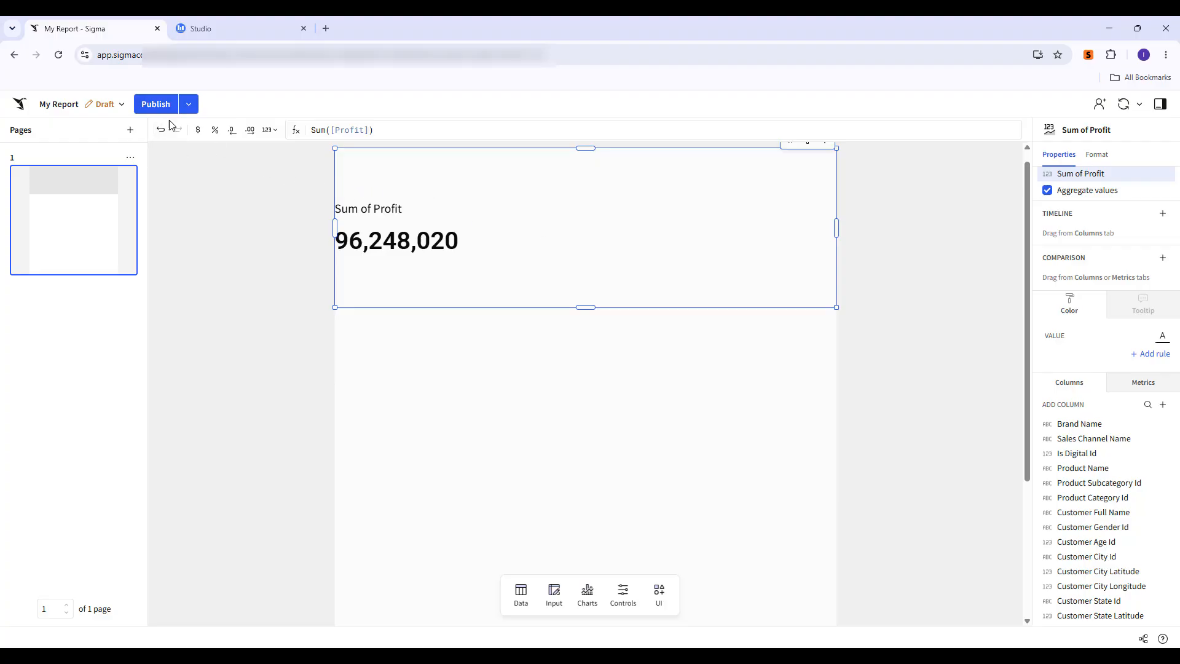
click(197, 131)
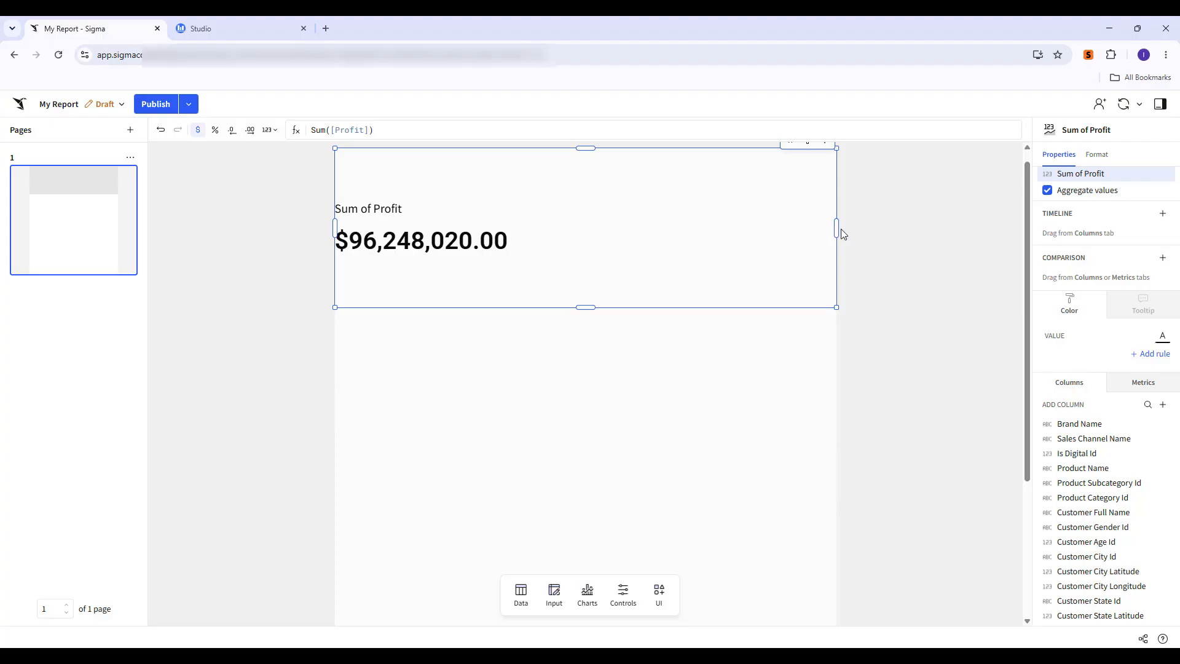
Resize the profit KPI chart to about half its width and a shorter height.
drag(836, 228, 522, 232)
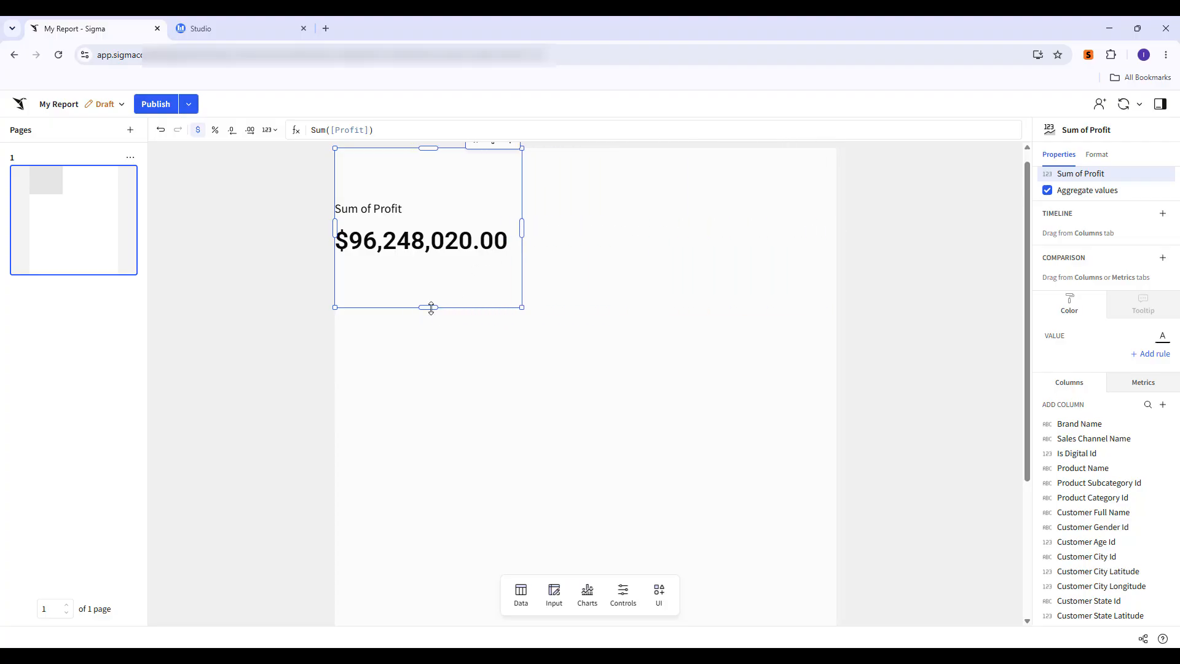
drag(429, 307, 440, 232)
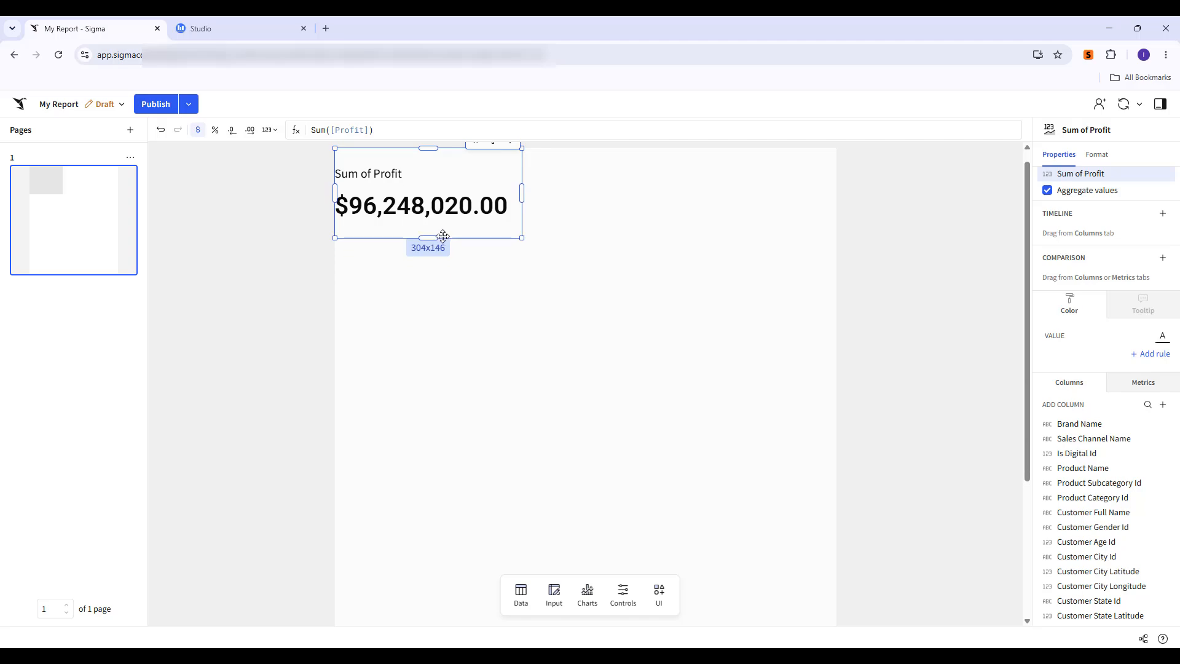
click(624, 246)
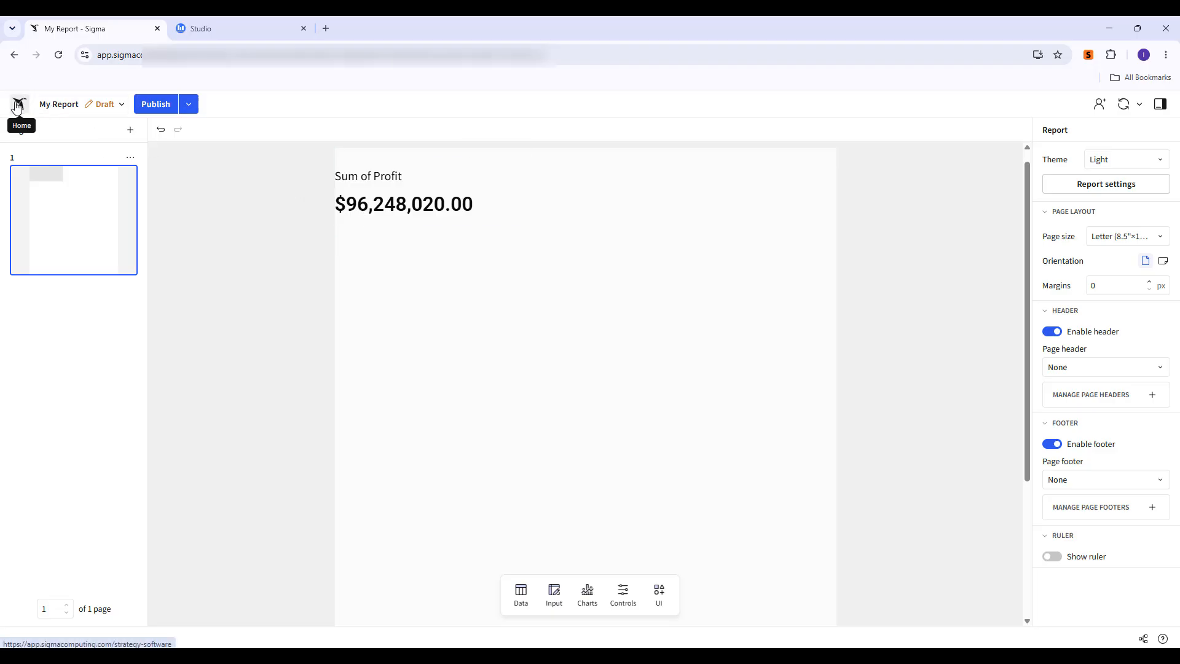
Save a copy of the report as "My First Report in Sigma" in your documents.
click(196, 109)
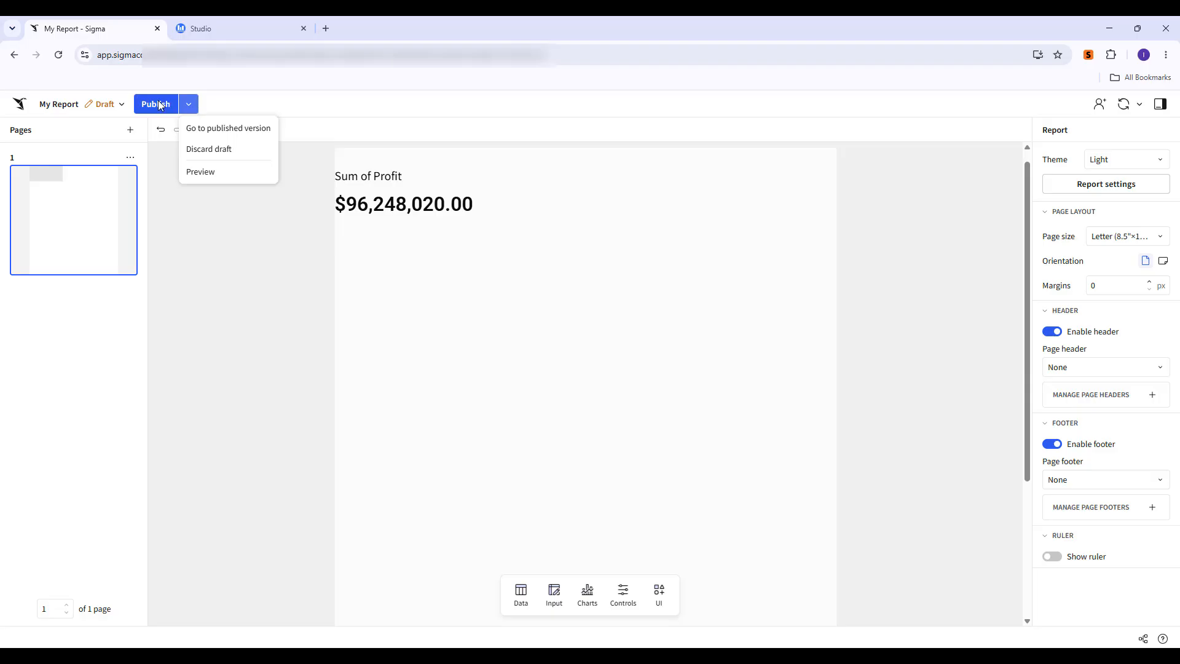
click(64, 105)
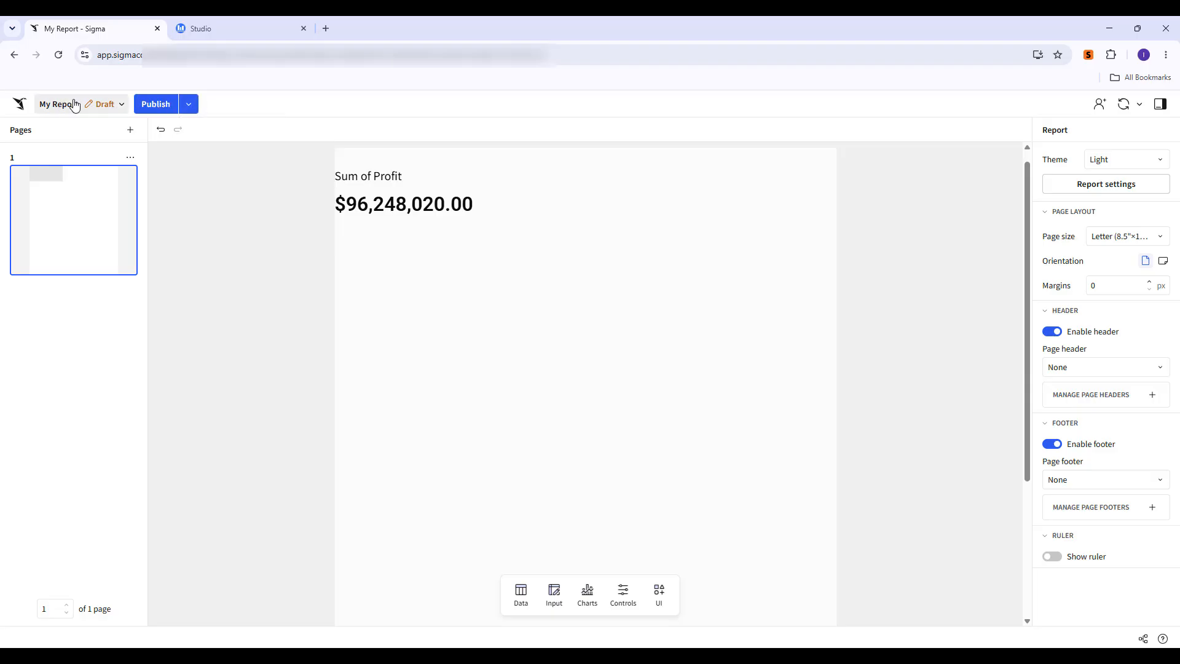
click(84, 106)
mouse_move(71, 127)
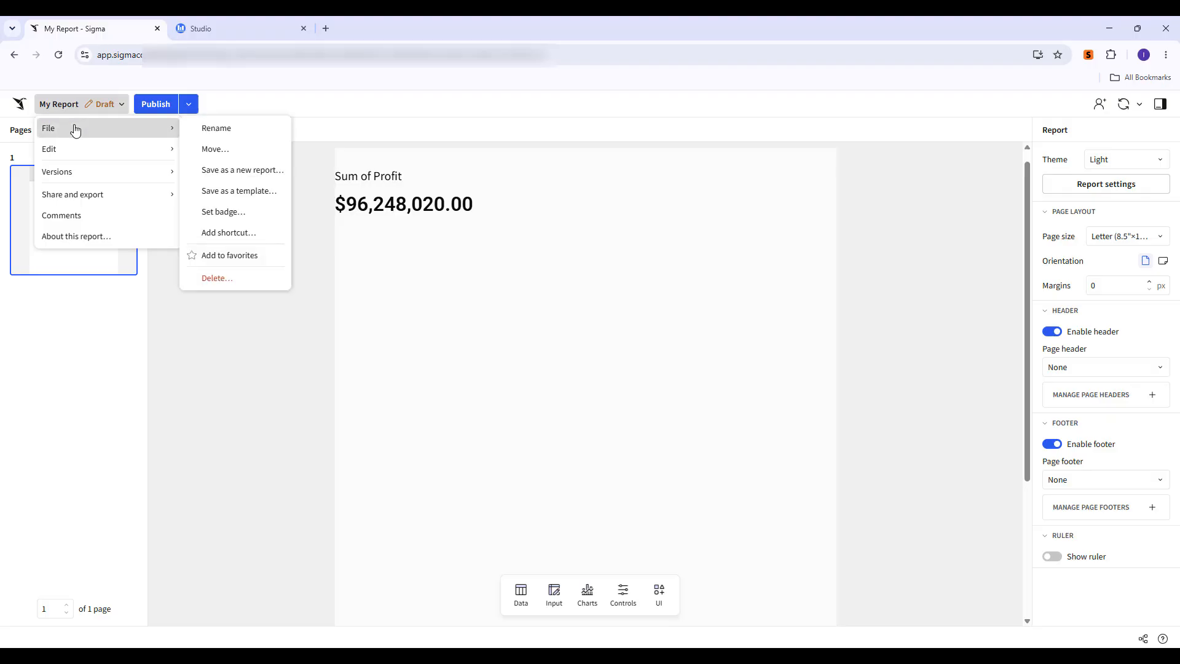
click(226, 174)
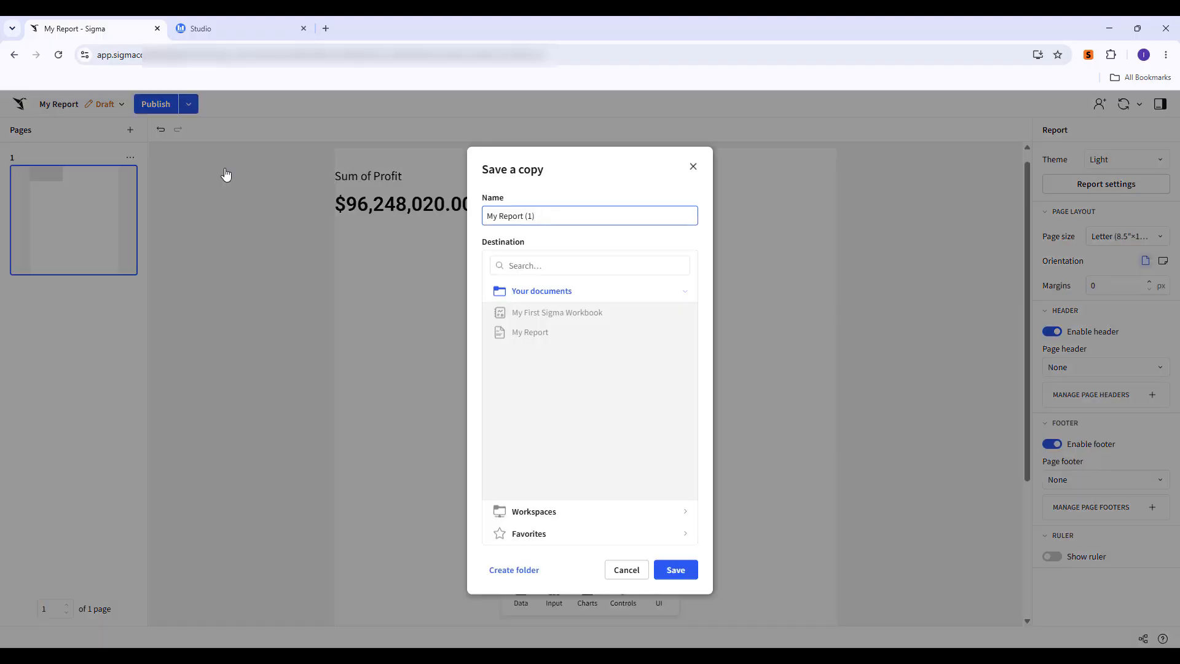
key(ctrl+shift+Left)
key(BackSpace)
key(ctrl+Left)
text(First Report in Sigma)
click(676, 569)
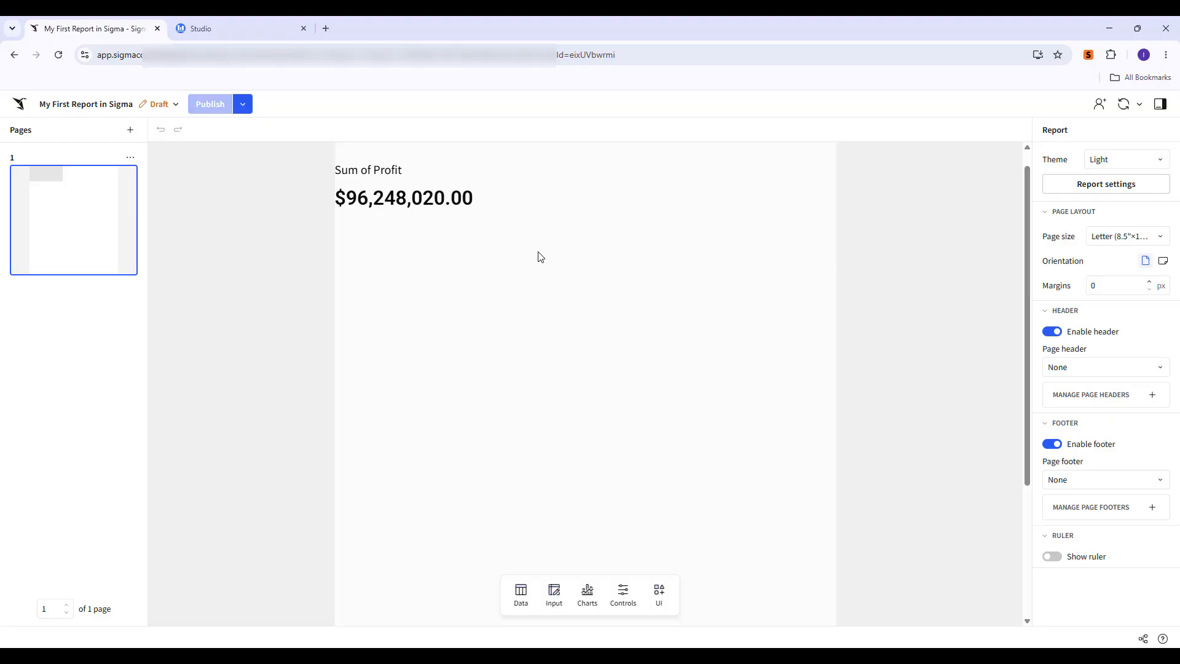
Return to the home page and open the "My First Sigma Workbook" workbook from recent work.
click(16, 110)
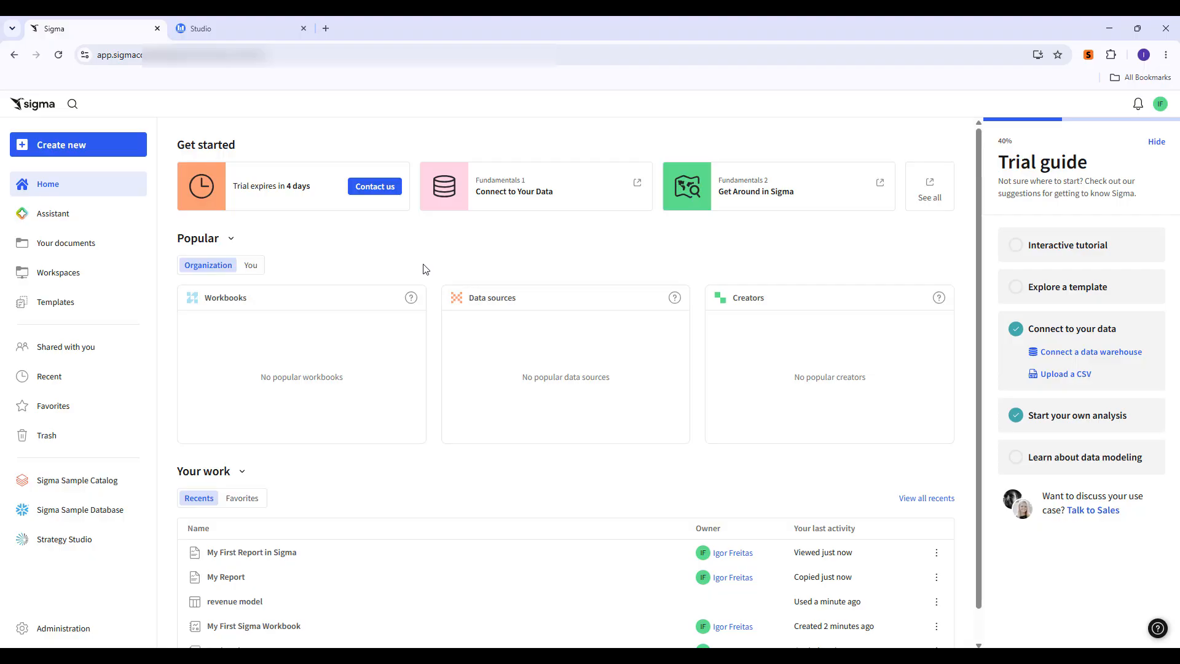
click(287, 31)
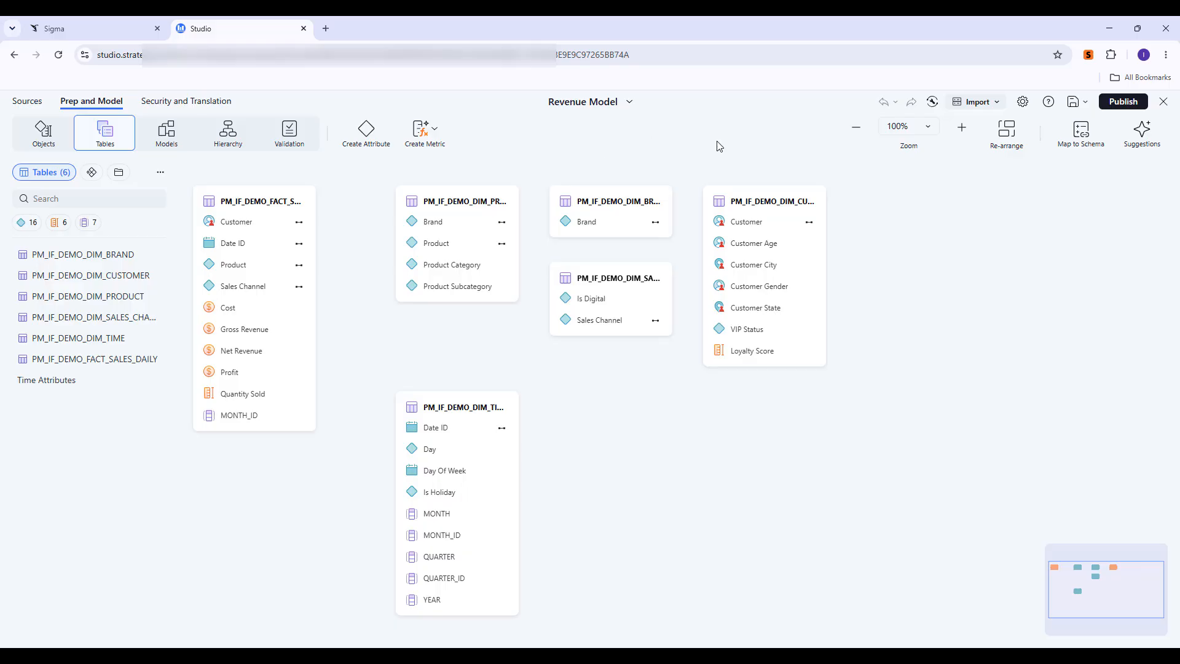
click(65, 28)
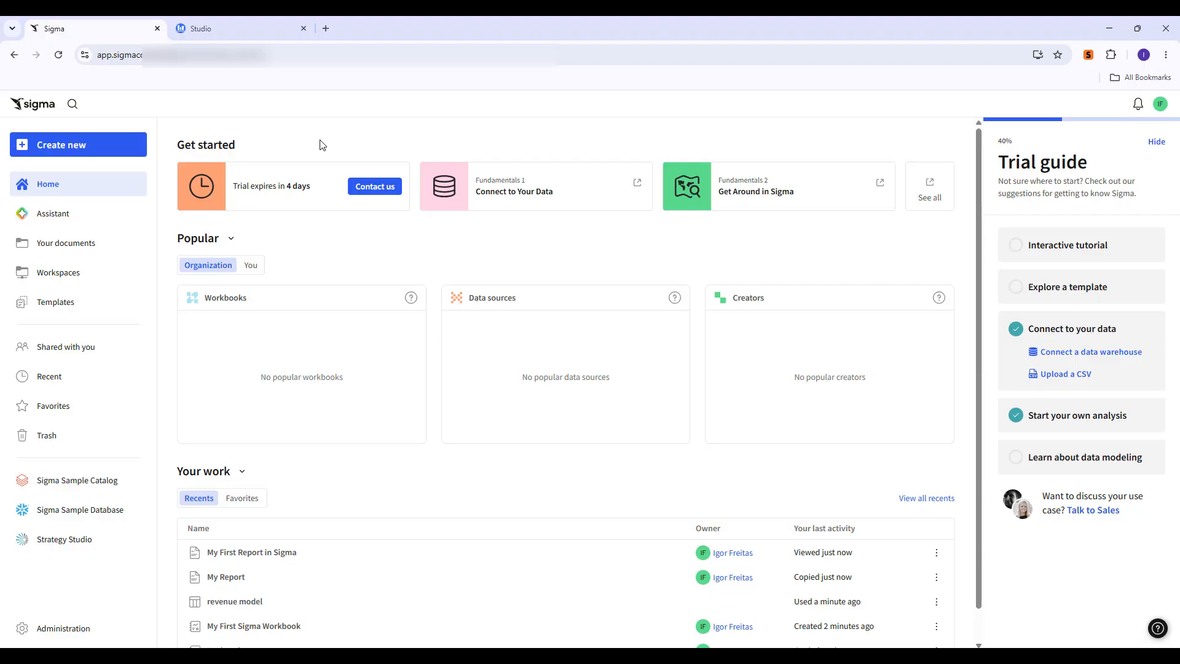
scroll(324, 451, down, 1)
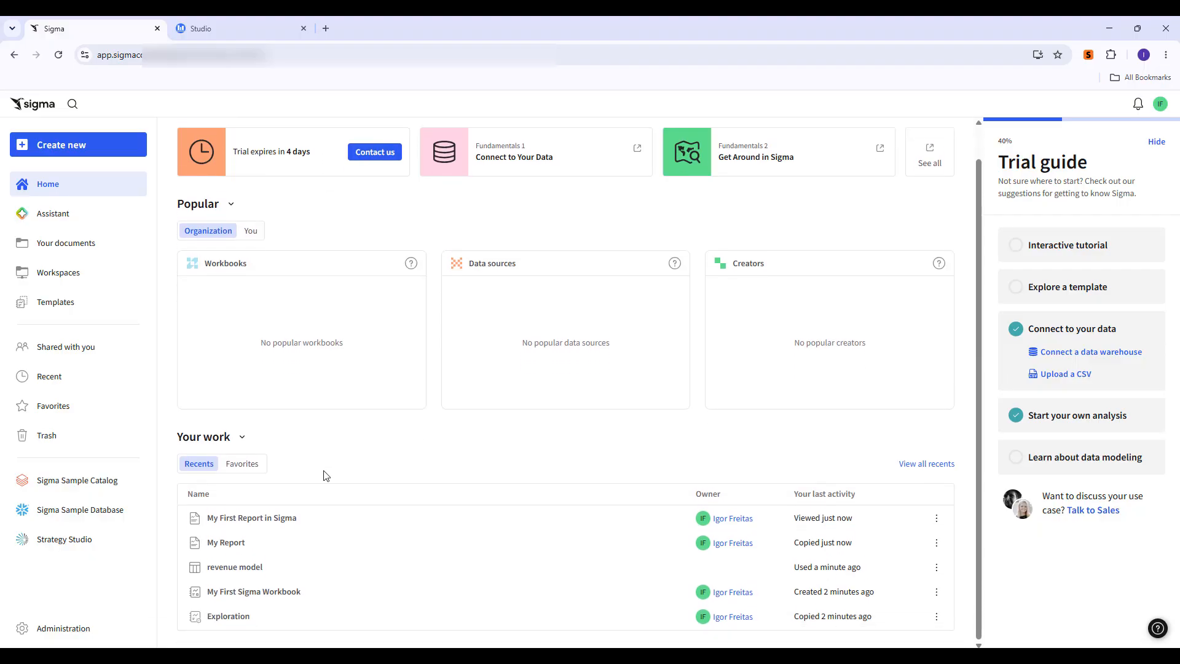
click(277, 592)
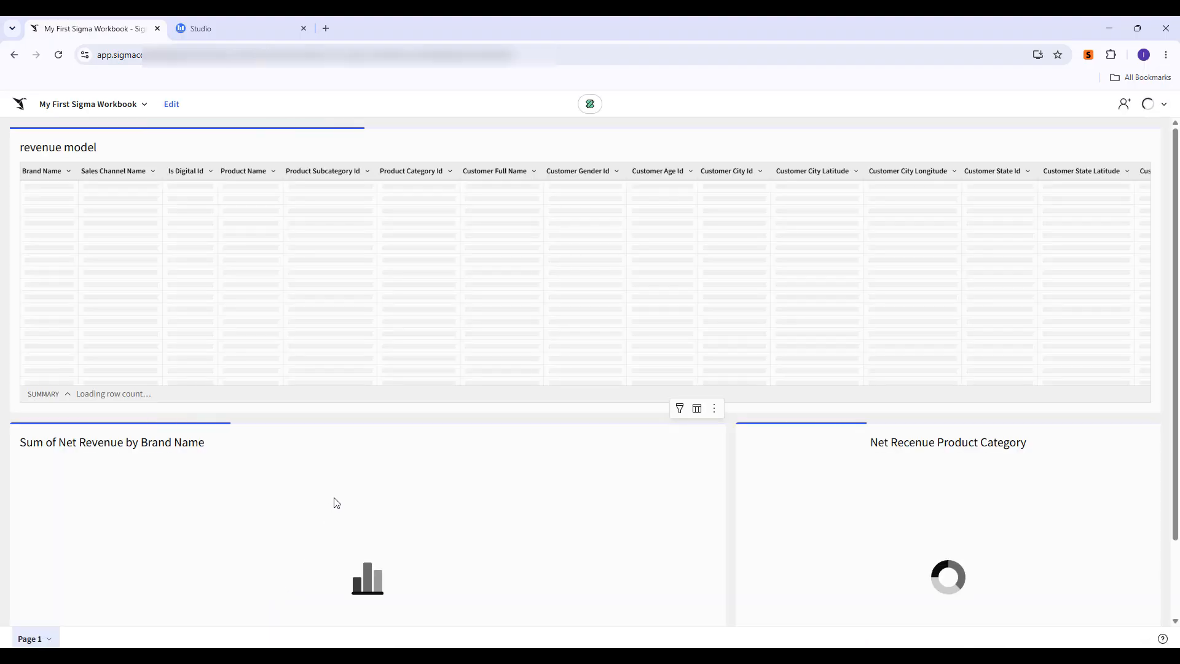